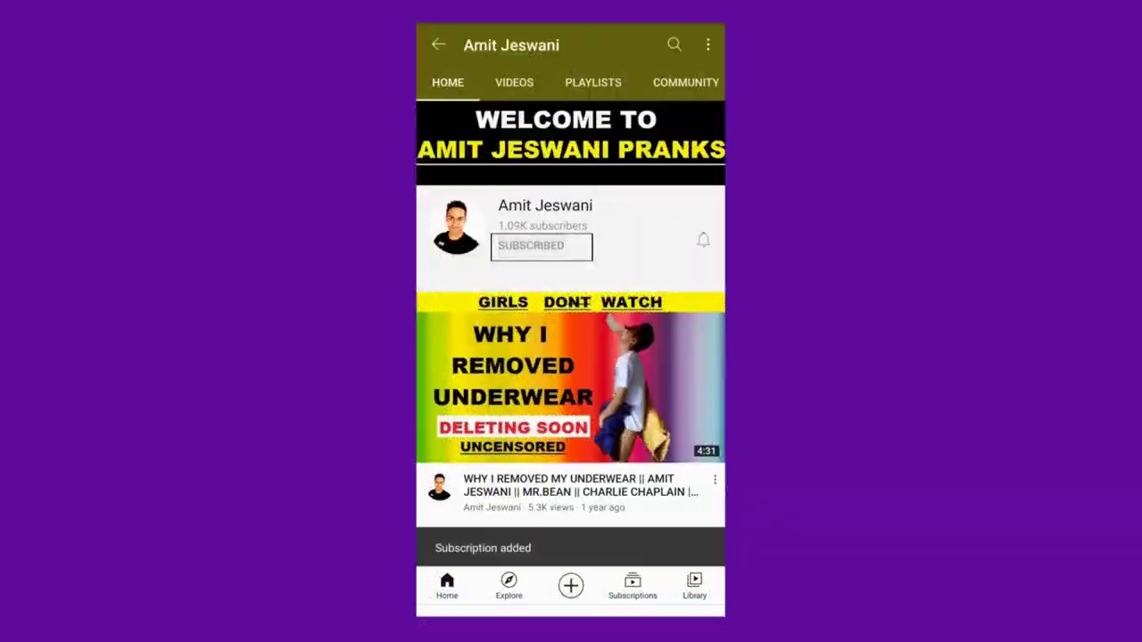
- Set the subscribed channel's bell notifications to All
{"action": "left_click", "coordinate": [704, 240]}
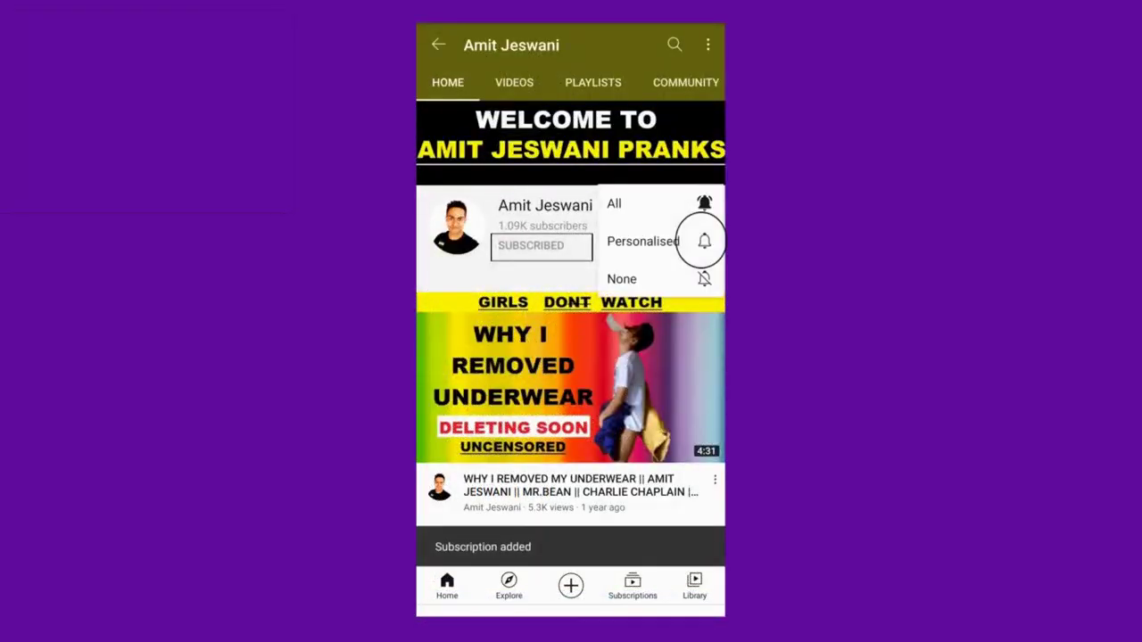
{"action": "left_click", "coordinate": [701, 239]}
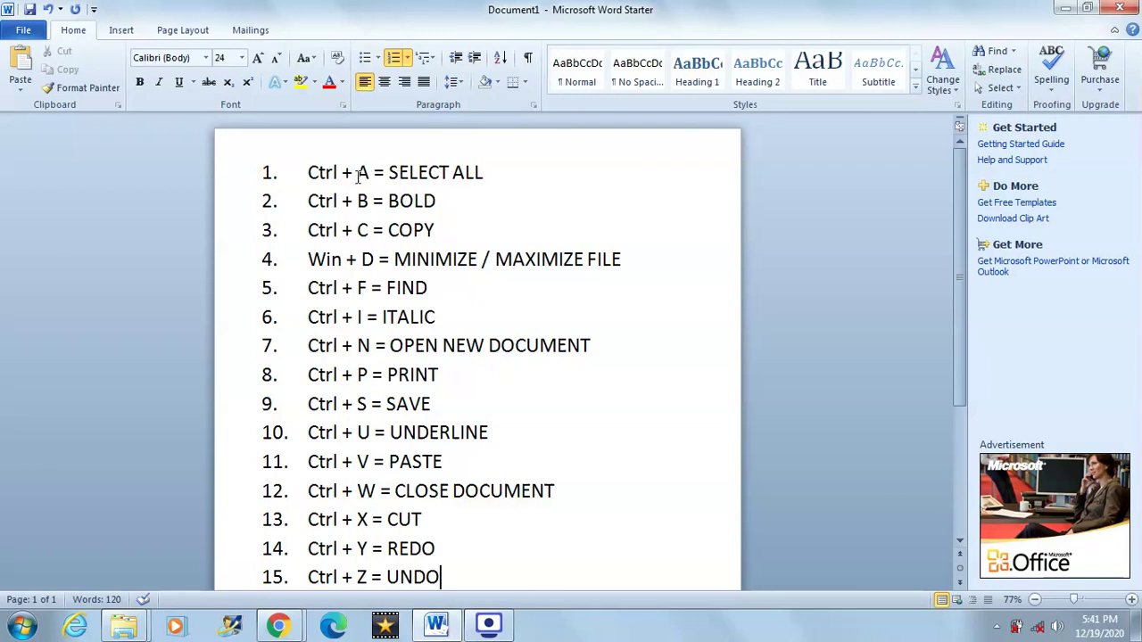
{"action": "left_click_drag", "start_coordinate": [309, 173], "coordinate": [473, 172]}
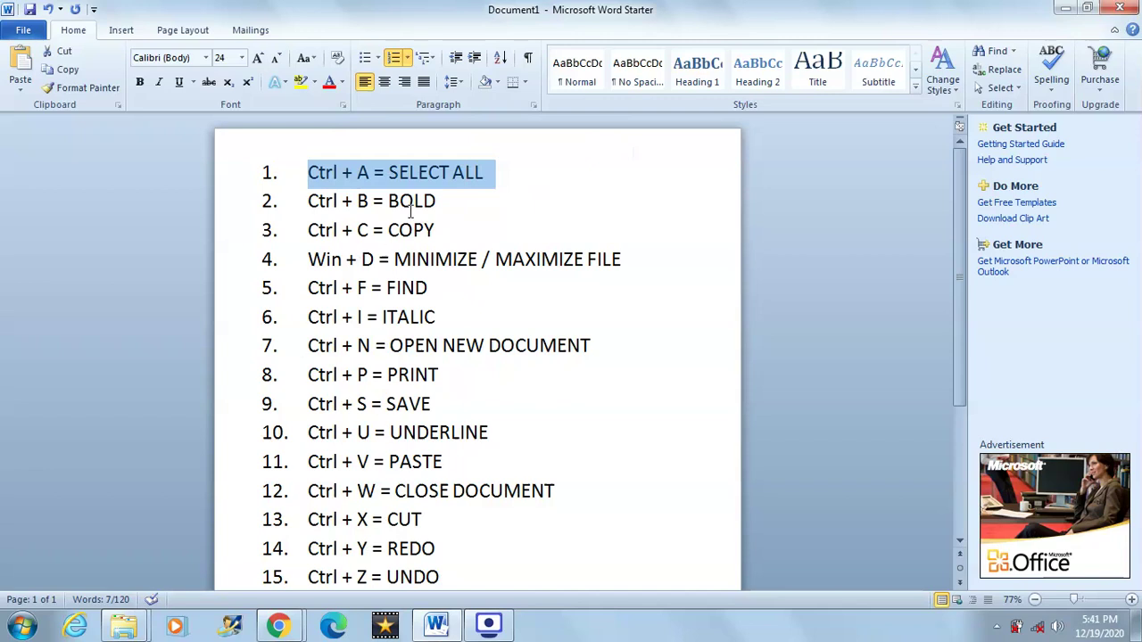
{"action": "left_click", "coordinate": [308, 177]}
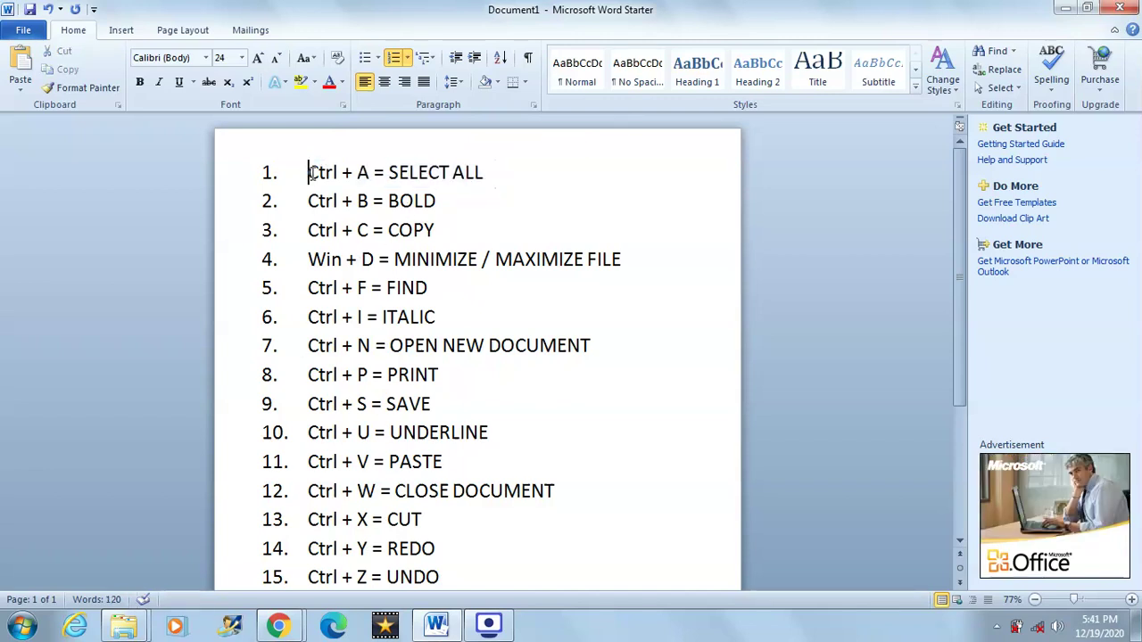
{"action": "key", "text": "ctrl+a"}
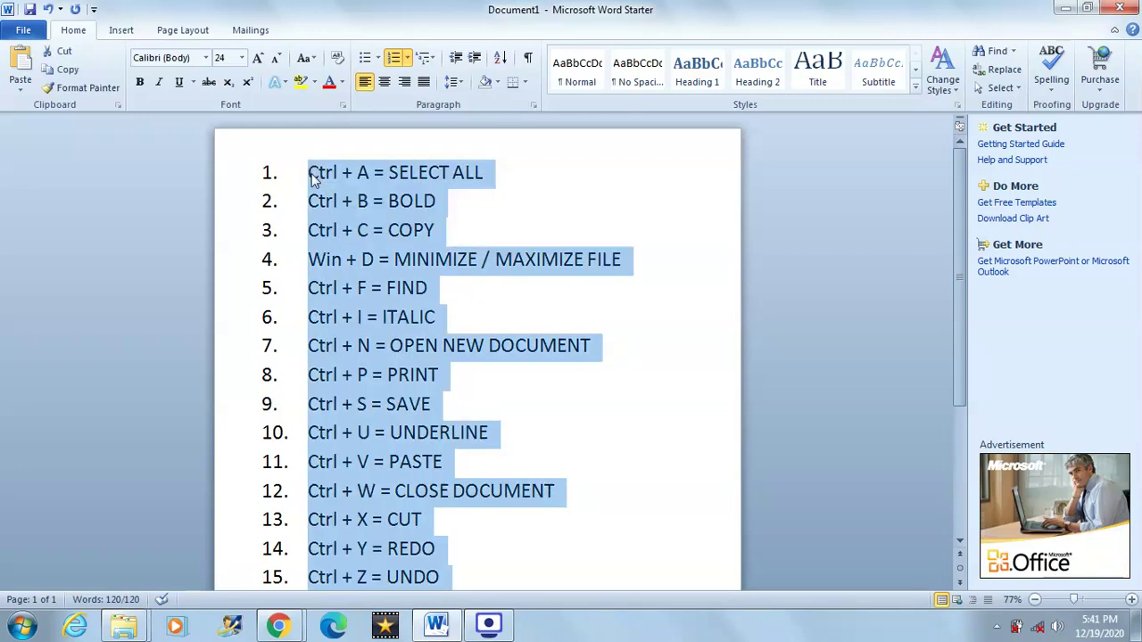
{"action": "left_click", "coordinate": [399, 202]}
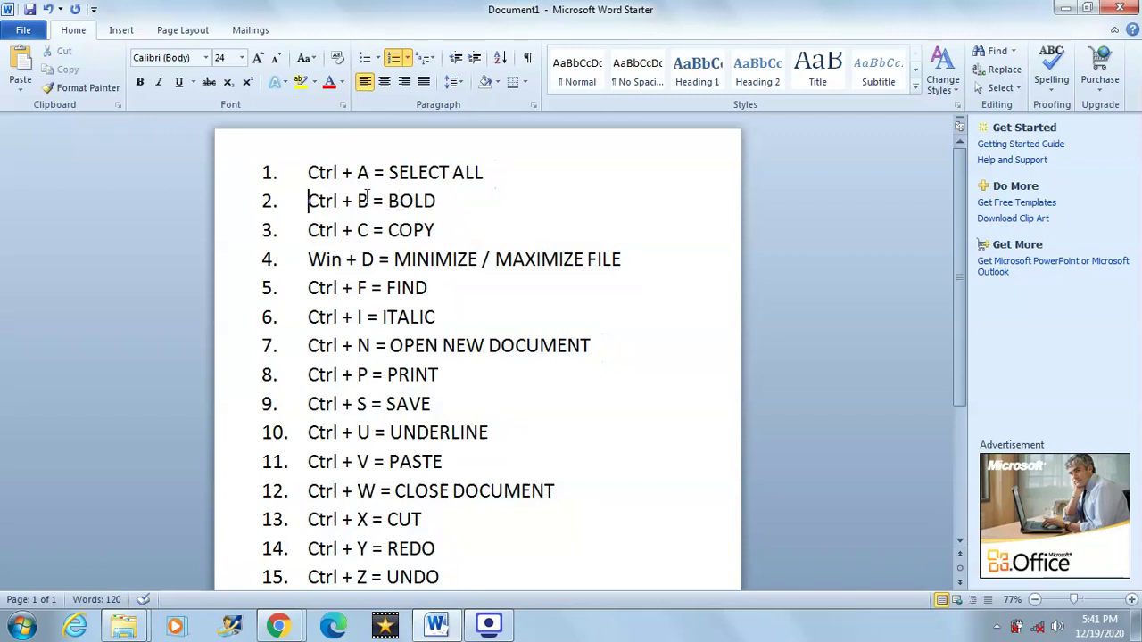
- Make the word BOLD on item 2 bold with Ctrl+B
{"action": "triple_click", "coordinate": [312, 202]}
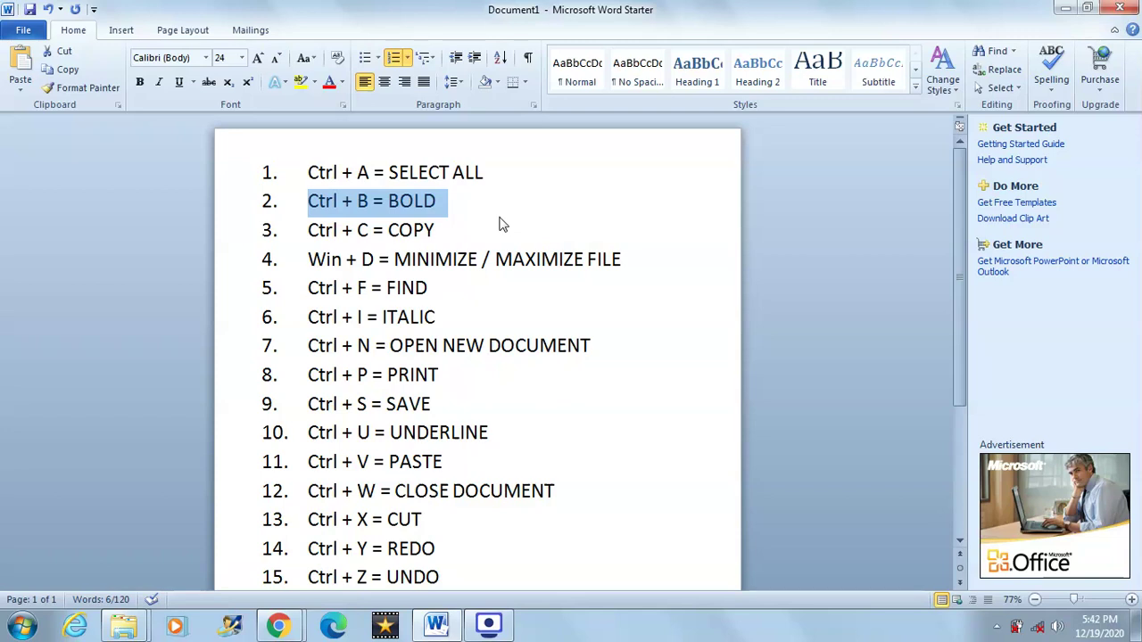
{"action": "left_click", "coordinate": [490, 213]}
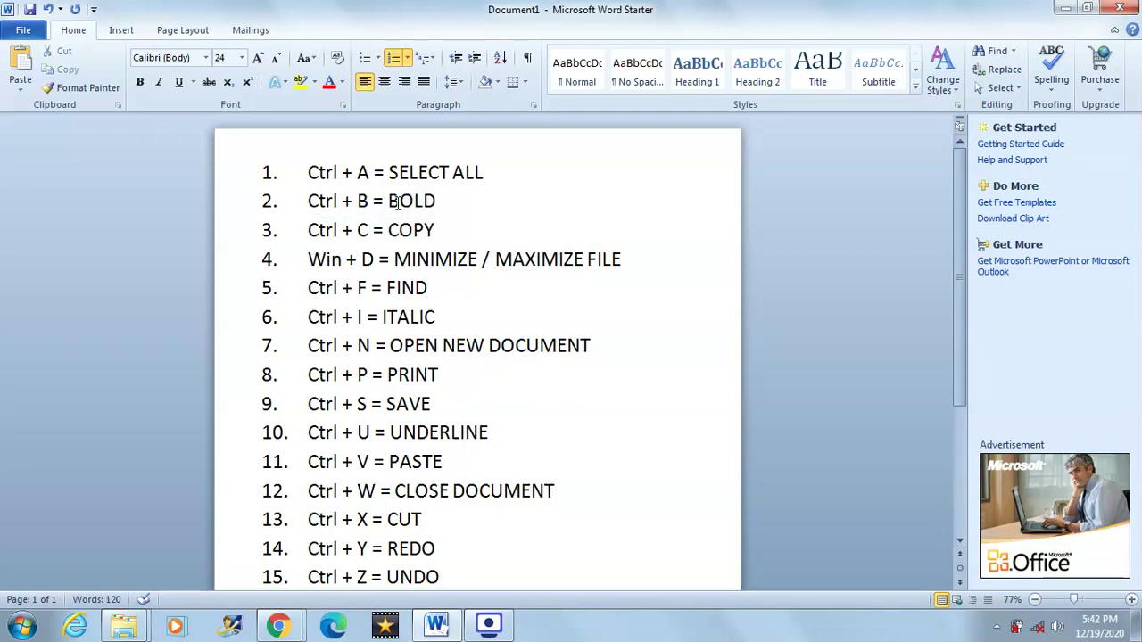
{"action": "left_click_drag", "start_coordinate": [389, 203], "coordinate": [445, 210]}
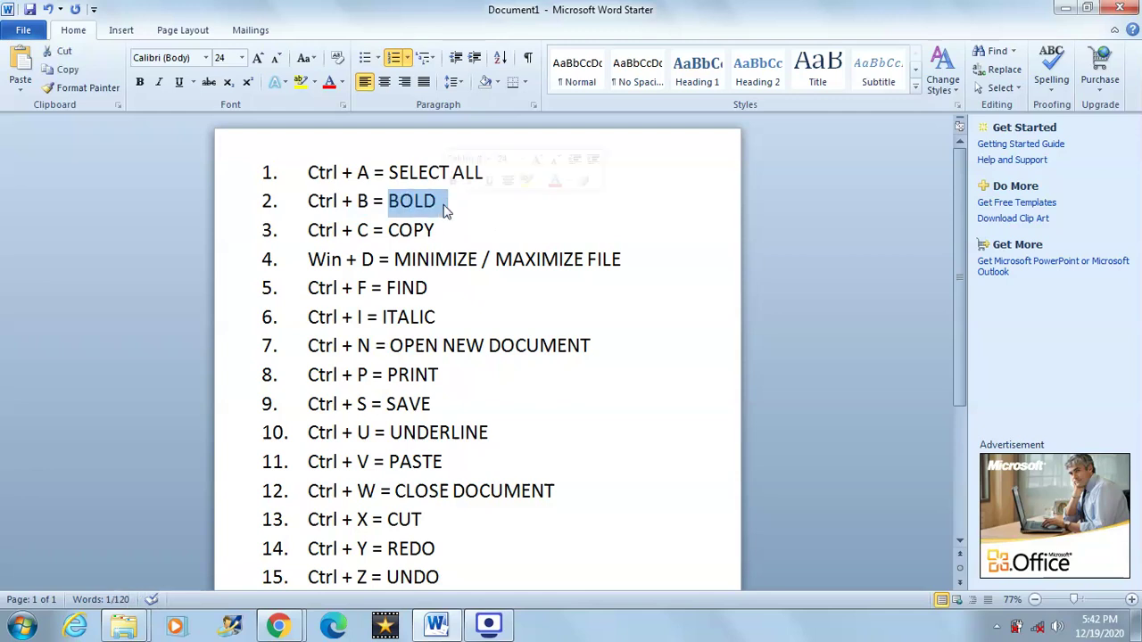
{"action": "key", "text": "ctrl+b"}
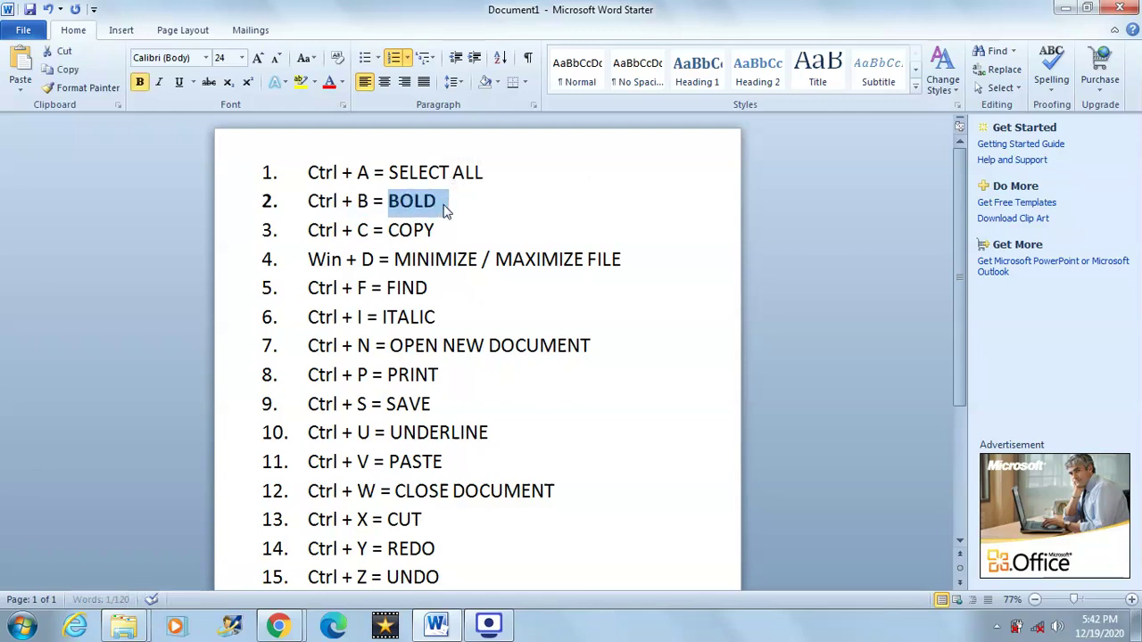
{"action": "left_click", "coordinate": [446, 209]}
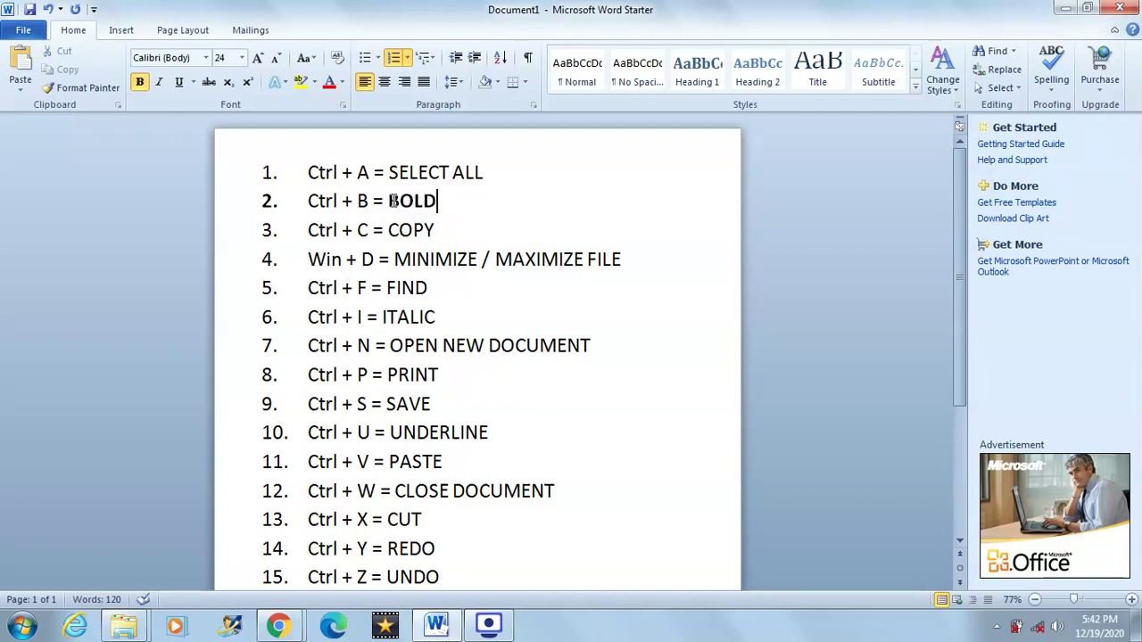
- Remove the bold from BOLD with Ctrl+B, restoring regular weight
{"action": "left_click_drag", "start_coordinate": [389, 202], "coordinate": [437, 206]}
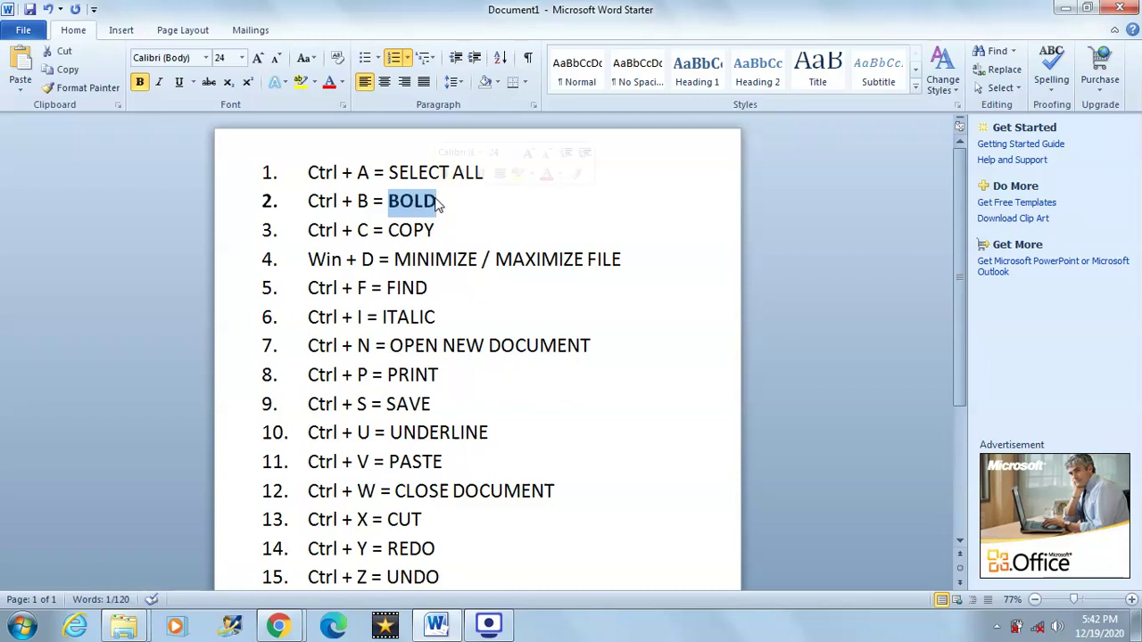
{"action": "key", "text": "ctrl+b"}
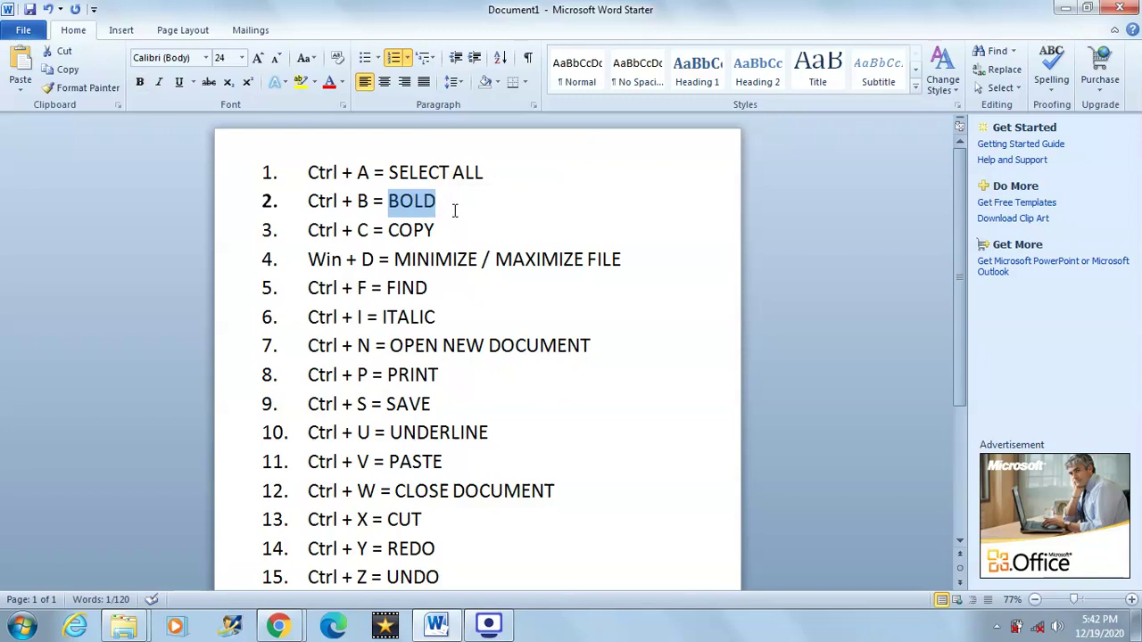
{"action": "left_click", "coordinate": [453, 203]}
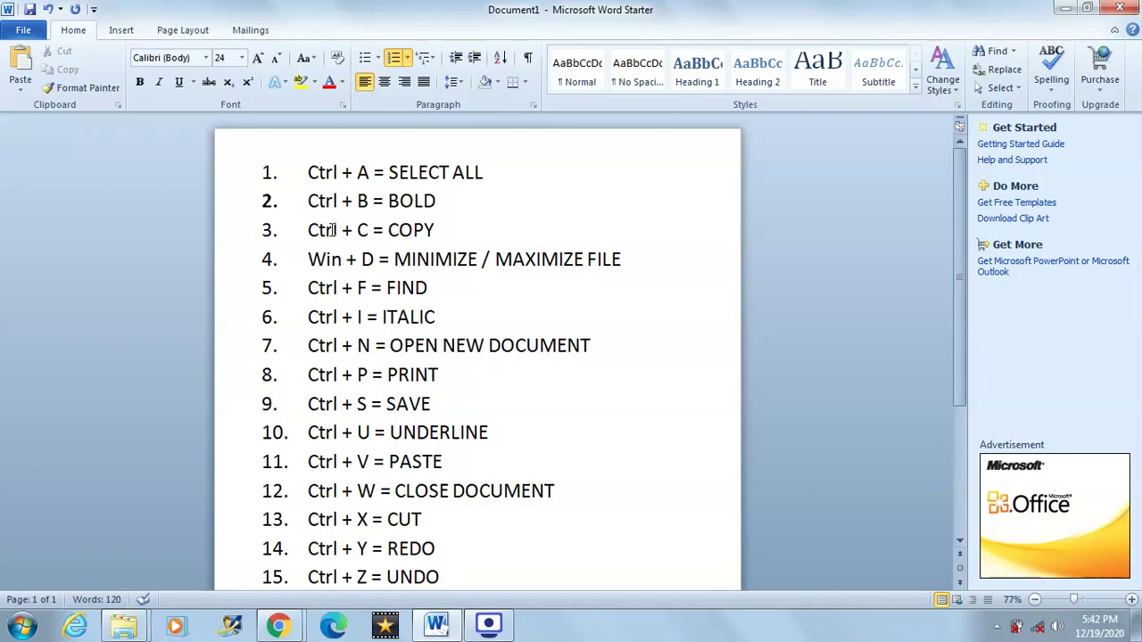
{"action": "left_click_drag", "start_coordinate": [308, 230], "coordinate": [424, 250]}
{"action": "key", "text": "ctrl+c"}
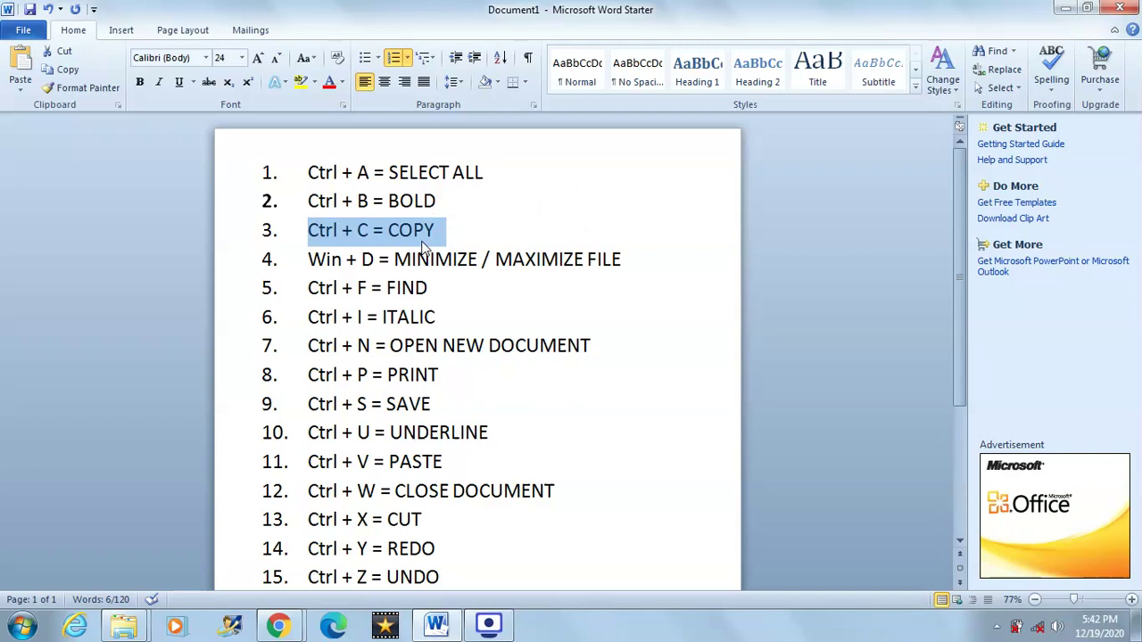
{"action": "key", "text": "Right"}
{"action": "left_click", "coordinate": [454, 230]}
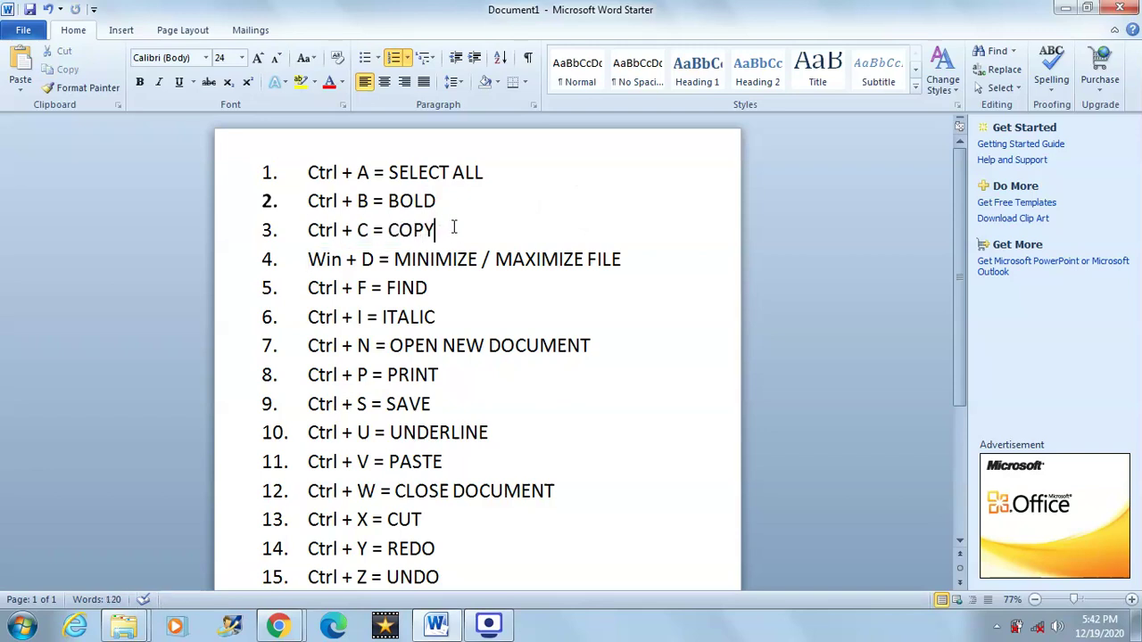
{"action": "key", "text": "ctrl+v"}
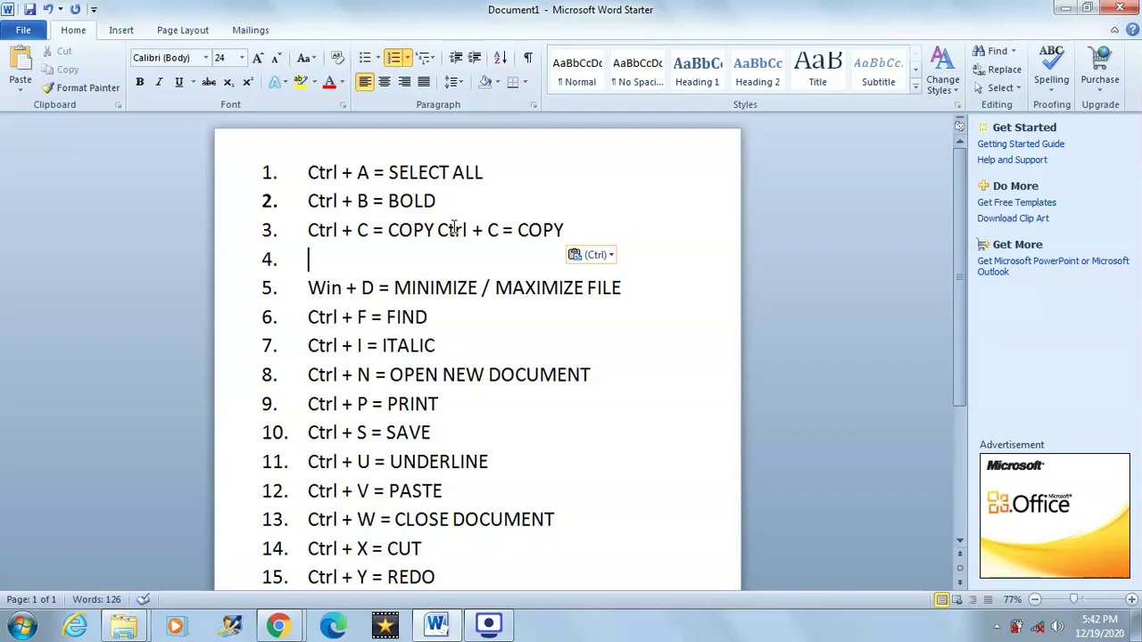
{"action": "key", "text": "BackSpace"}
{"action": "key", "text": "BackSpace"}
{"action": "key", "text": "BackSpace"}
{"action": "key", "text": "BackSpace"}
{"action": "key", "text": "BackSpace"}
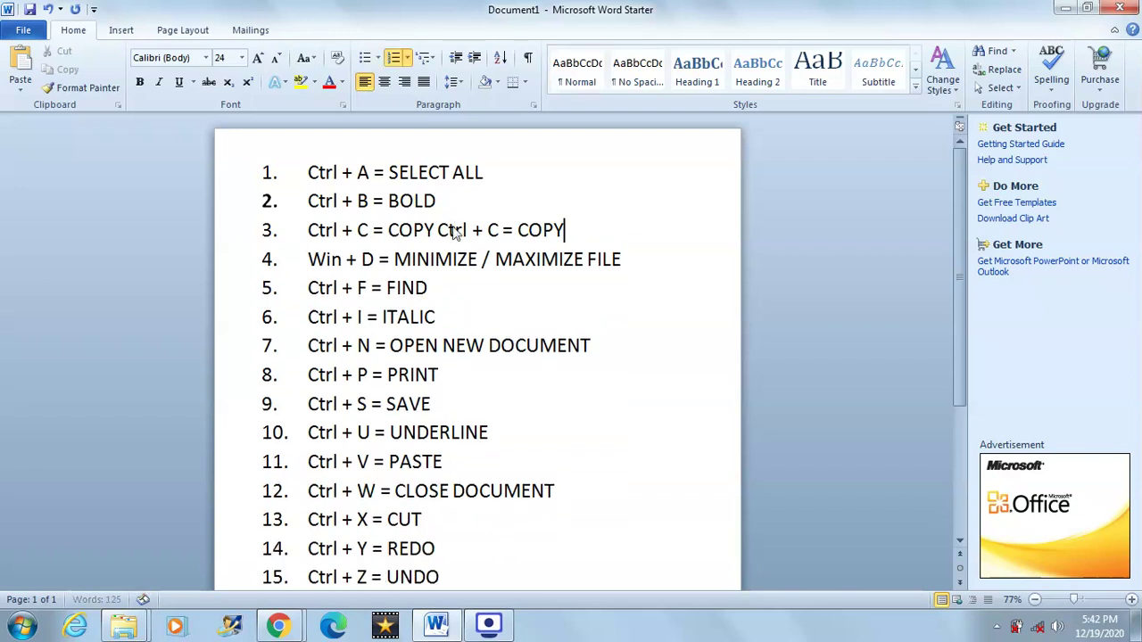
{"action": "key", "text": "BackSpace"}
{"action": "key", "text": "BackSpace"}
{"action": "key", "text": "BackSpace"}
{"action": "key", "text": "BackSpace"}
{"action": "key", "text": "BackSpace"}
{"action": "key", "text": "BackSpace"}
{"action": "key", "text": "BackSpace"}
{"action": "key", "text": "BackSpace"}
{"action": "key", "text": "BackSpace"}
{"action": "key", "text": "BackSpace"}
{"action": "key", "text": "BackSpace"}
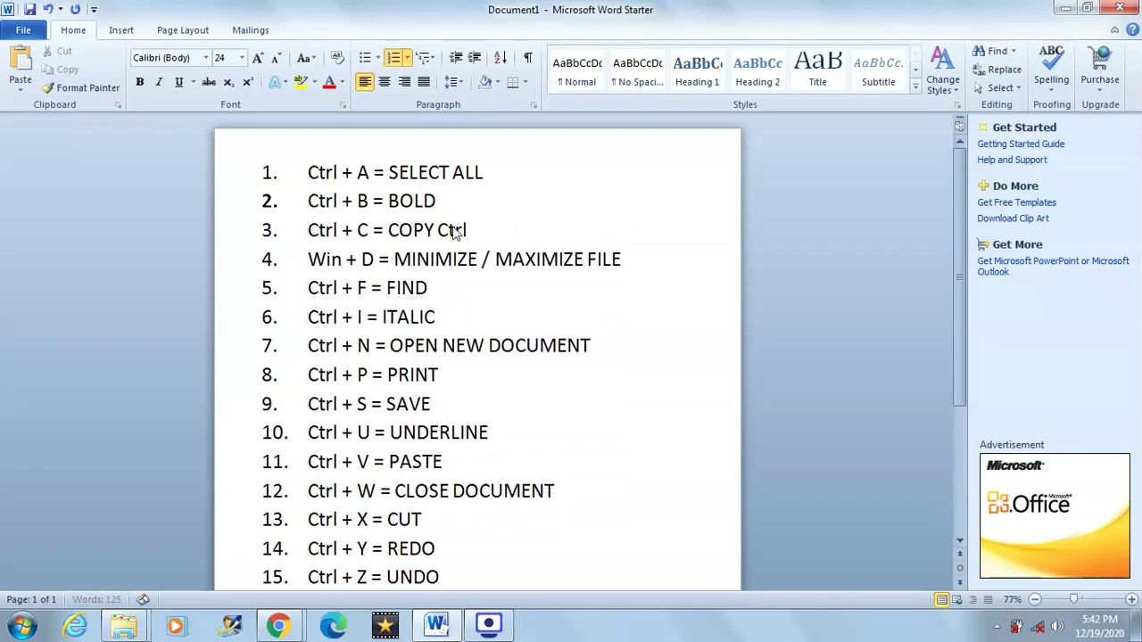
{"action": "key", "text": "BackSpace"}
{"action": "key", "text": "BackSpace"}
{"action": "key", "text": "BackSpace"}
{"action": "left_click_drag", "start_coordinate": [308, 259], "coordinate": [376, 260]}
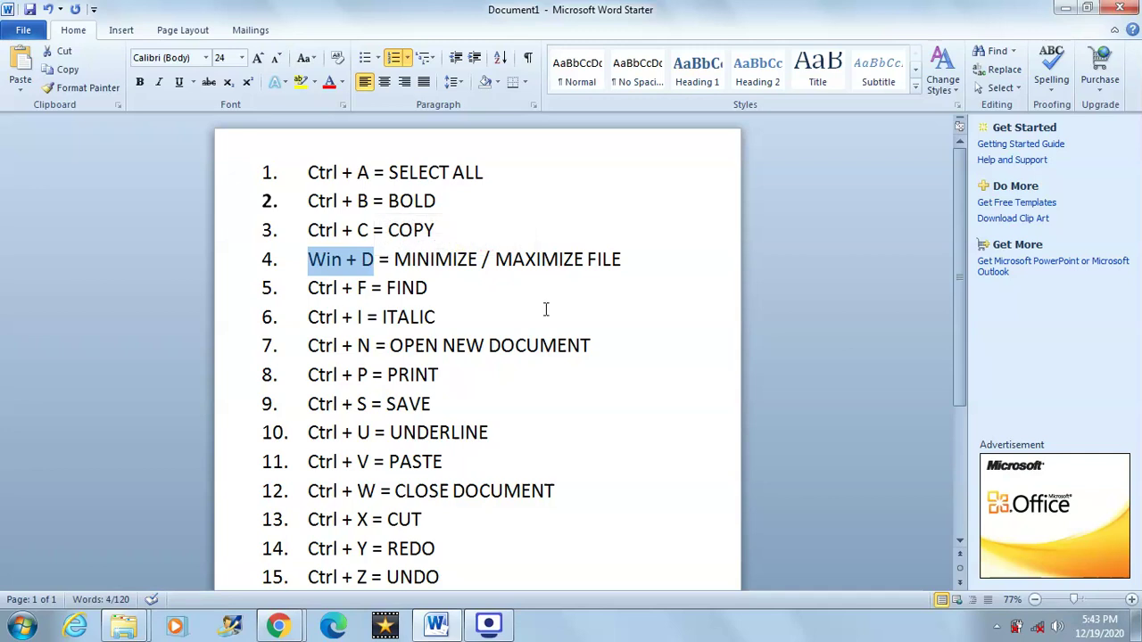
{"action": "left_click", "coordinate": [362, 262]}
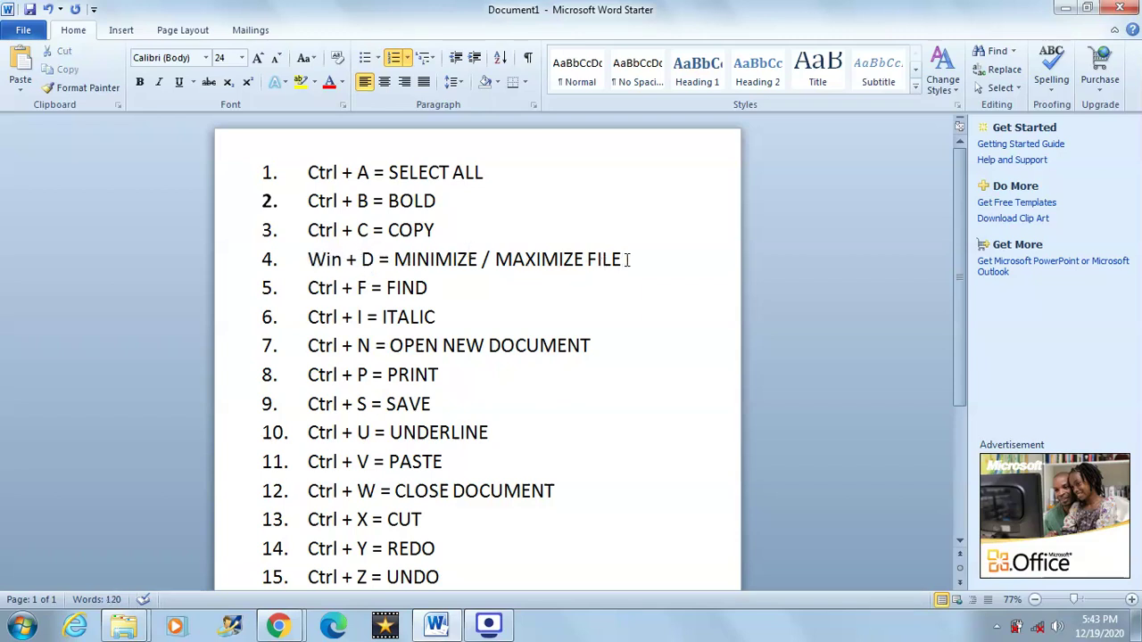
{"action": "key", "text": "super+d"}
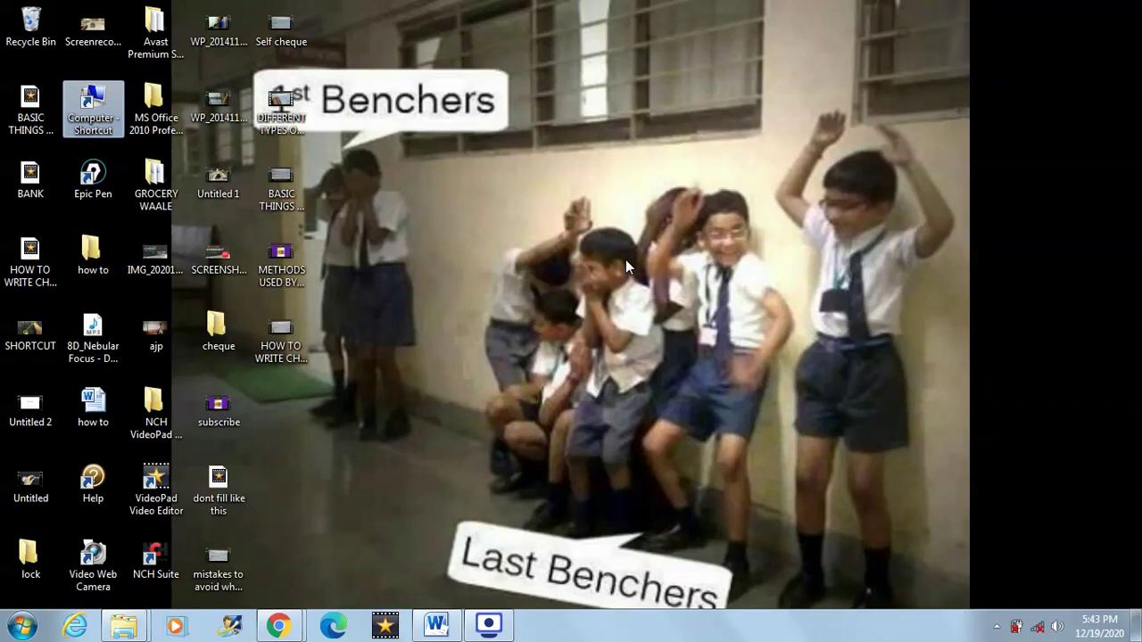
{"action": "key", "text": "super+d"}
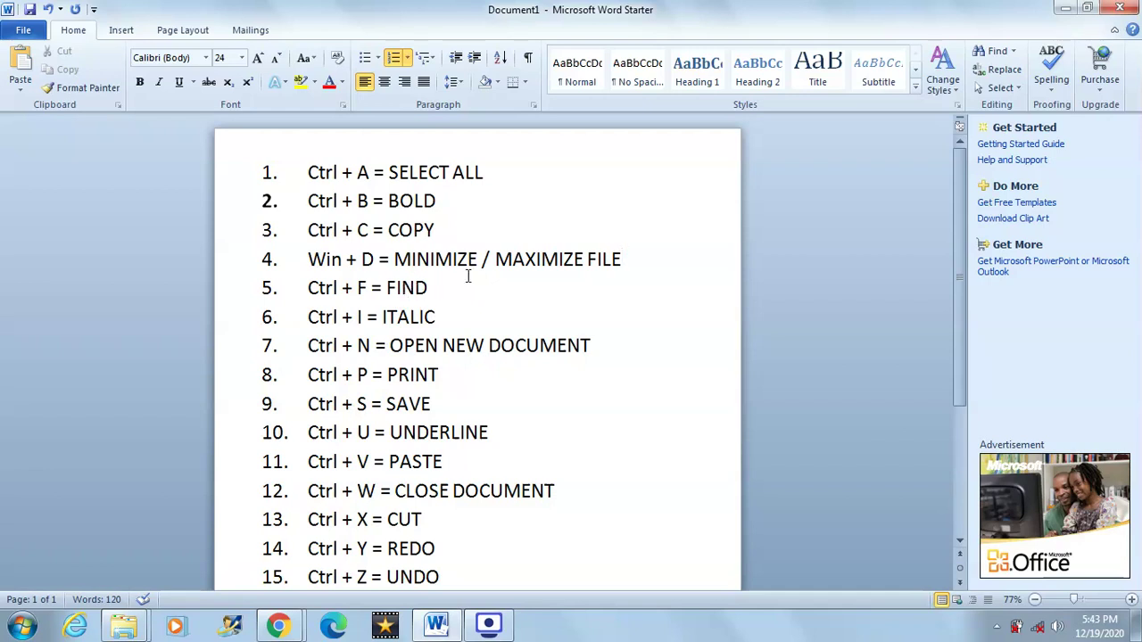
{"action": "left_click_drag", "start_coordinate": [309, 287], "coordinate": [443, 295]}
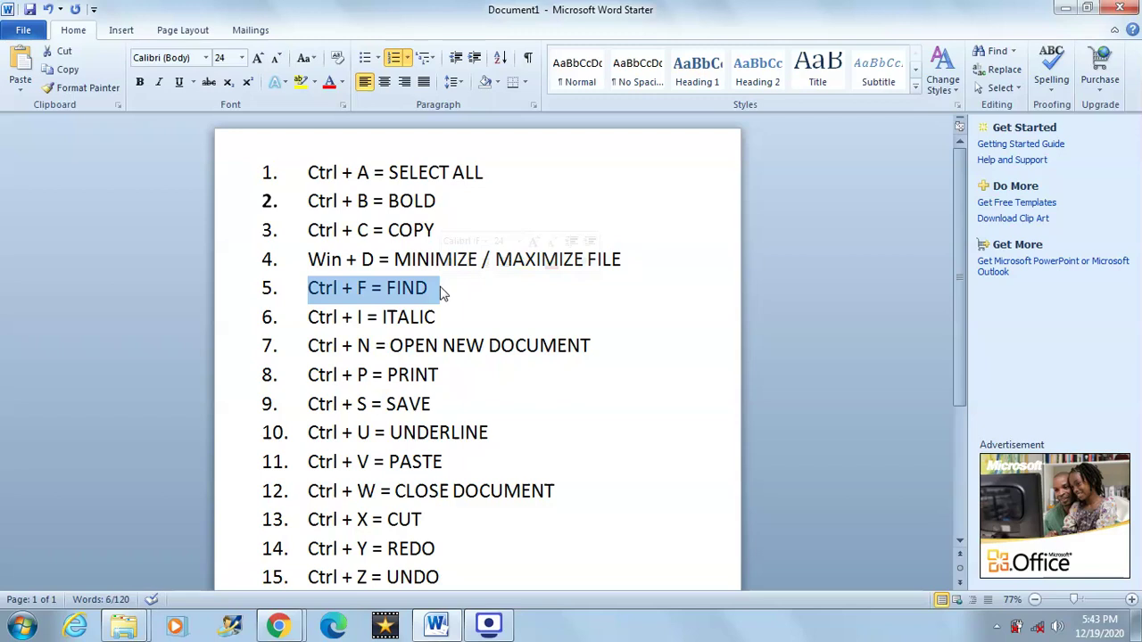
{"action": "left_click", "coordinate": [436, 289]}
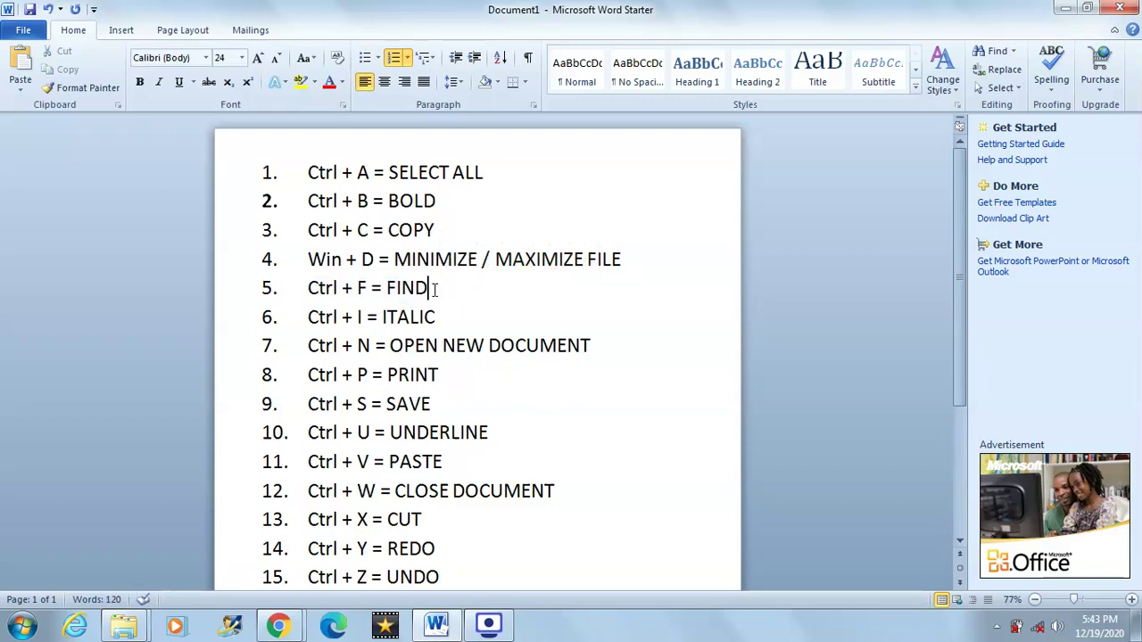
{"action": "key", "text": "ctrl+f"}
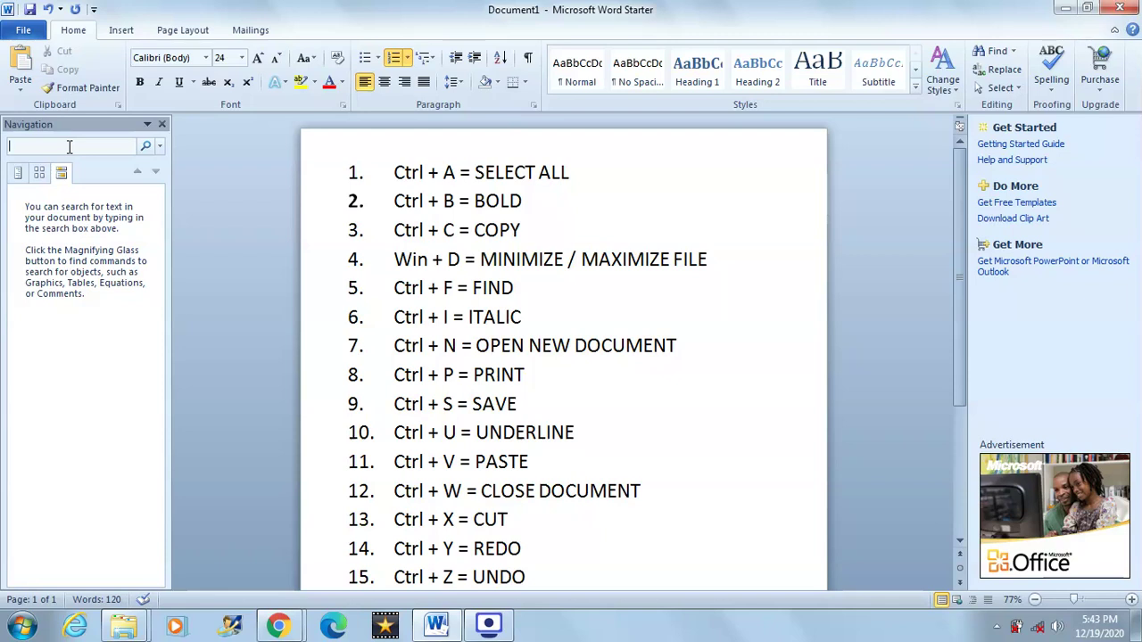
{"action": "type", "text": "FIND"}
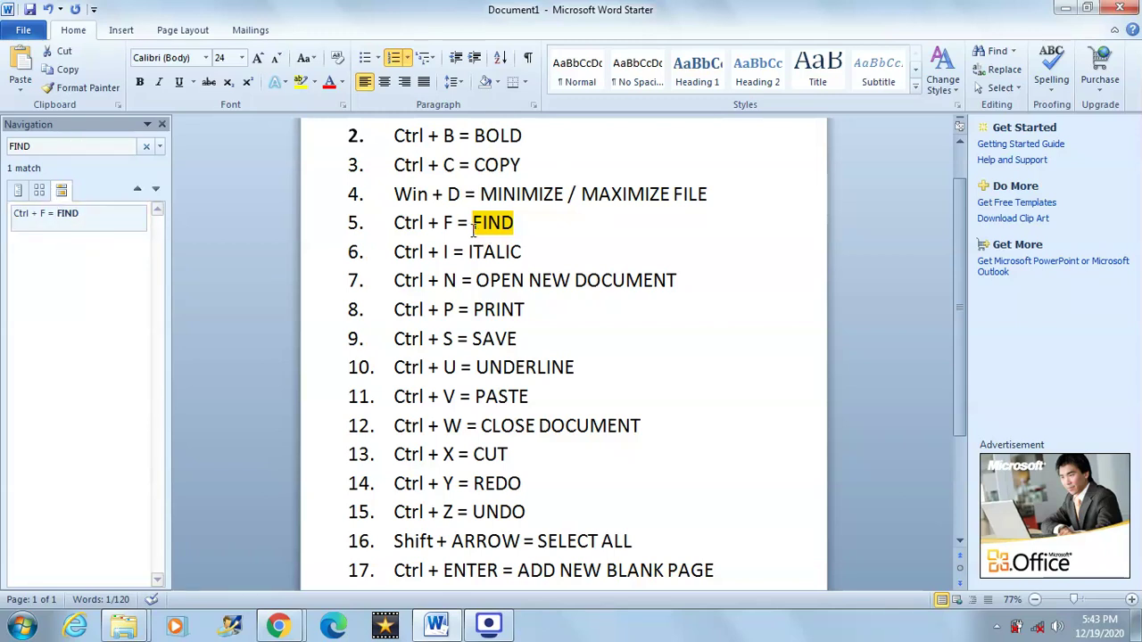
{"action": "left_click", "coordinate": [163, 125]}
{"action": "left_click", "coordinate": [428, 225]}
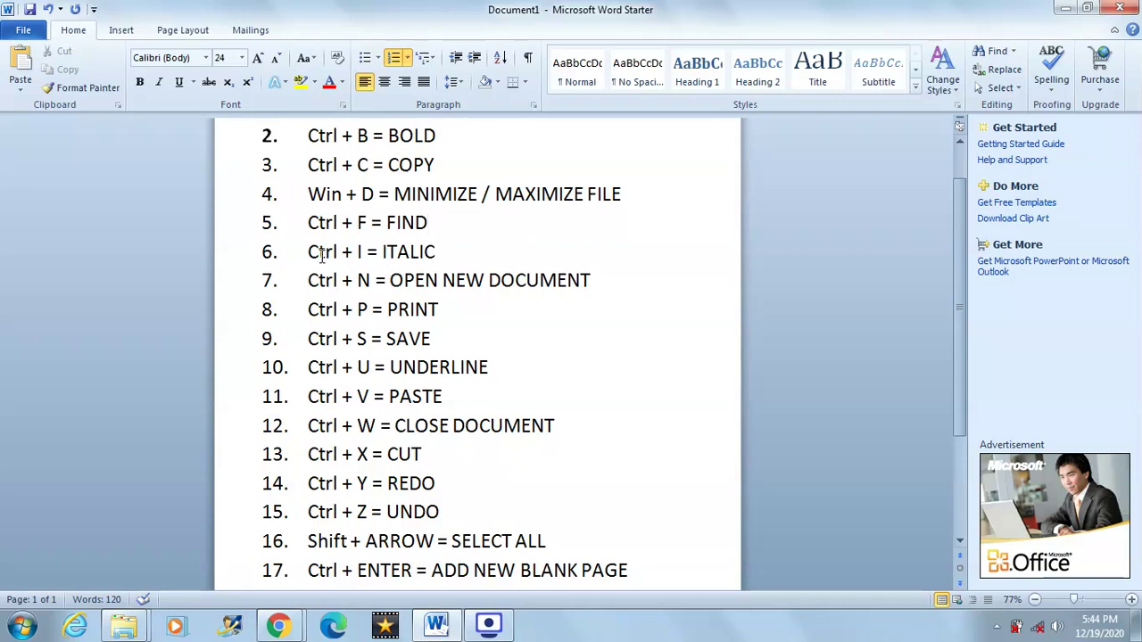
{"action": "left_click_drag", "start_coordinate": [308, 251], "coordinate": [434, 252]}
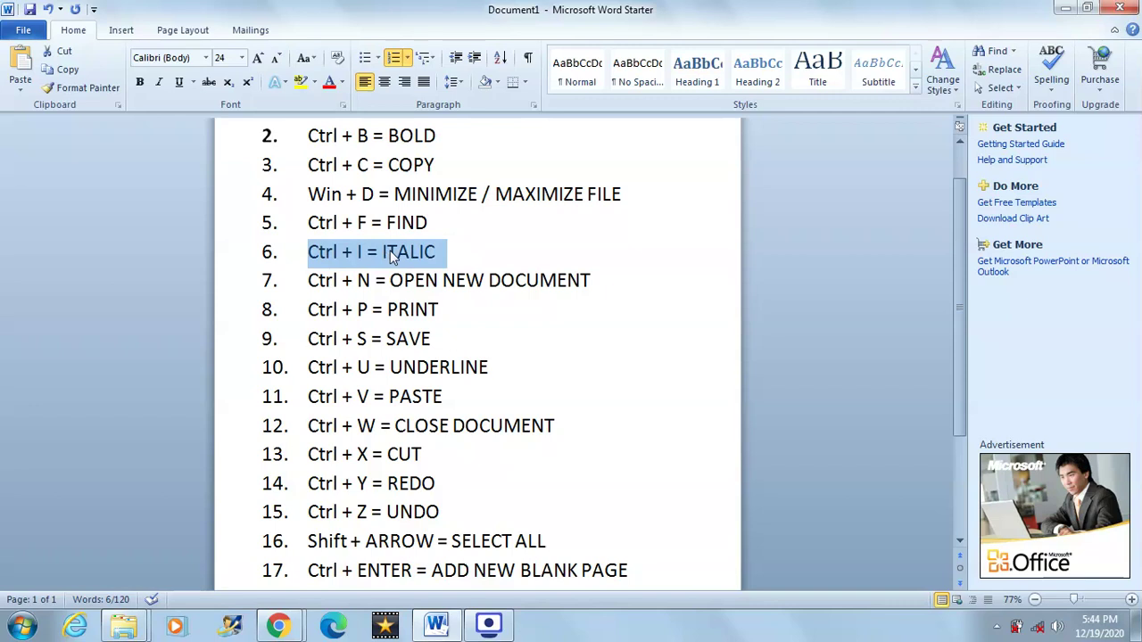
{"action": "left_click", "coordinate": [396, 255]}
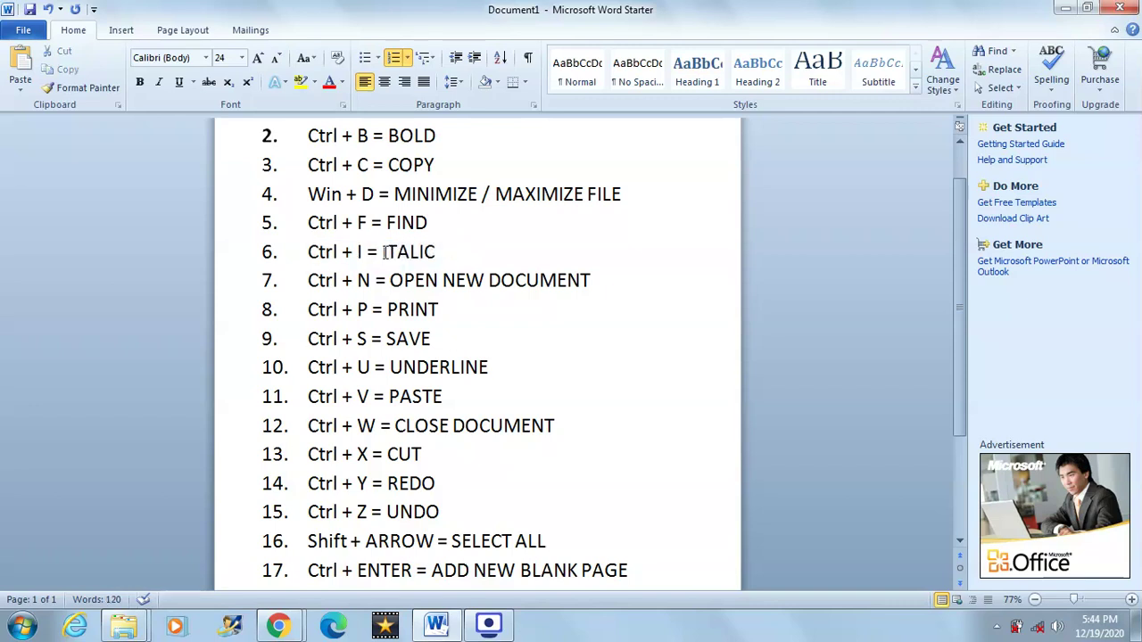
{"action": "left_click_drag", "start_coordinate": [383, 253], "coordinate": [438, 257]}
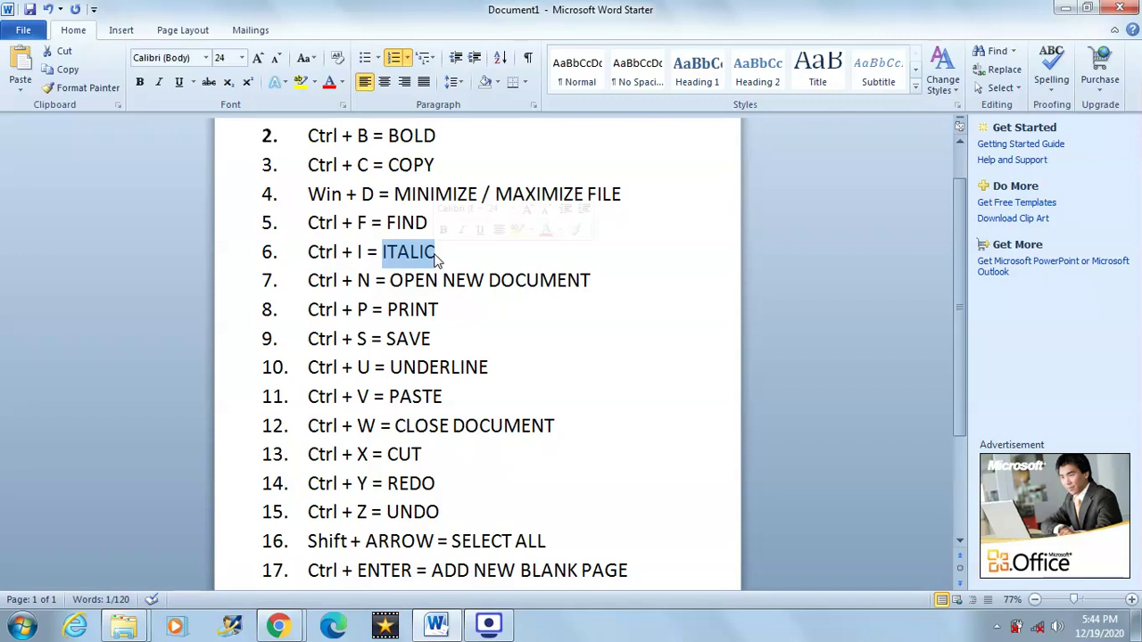
{"action": "key", "text": "ctrl+i"}
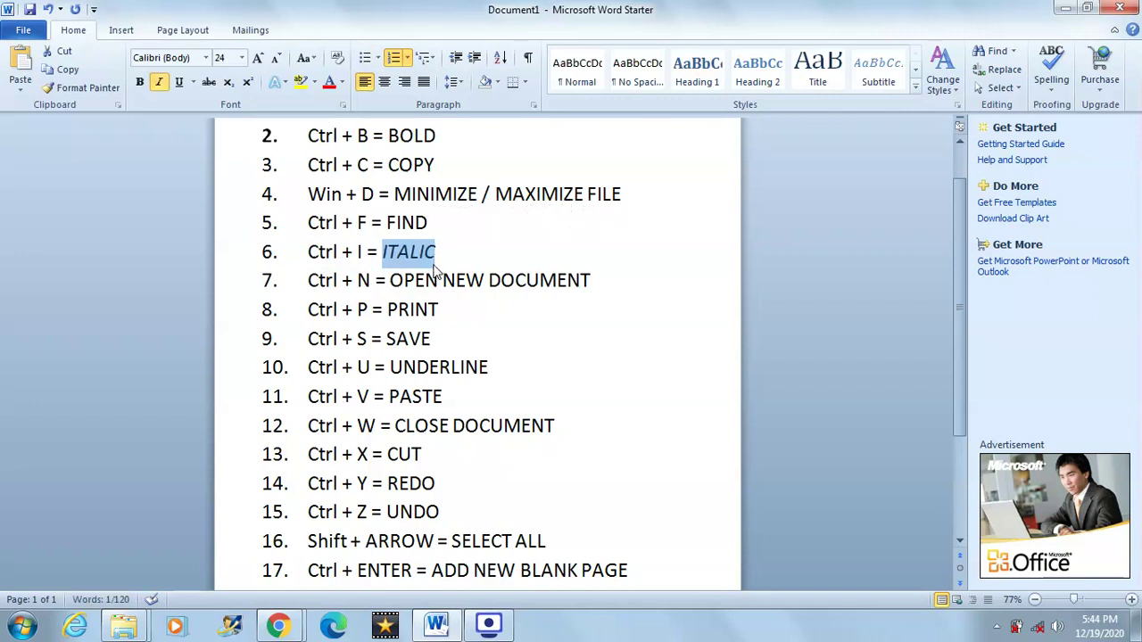
{"action": "left_click", "coordinate": [429, 251]}
{"action": "key", "text": "ctrl+Left"}
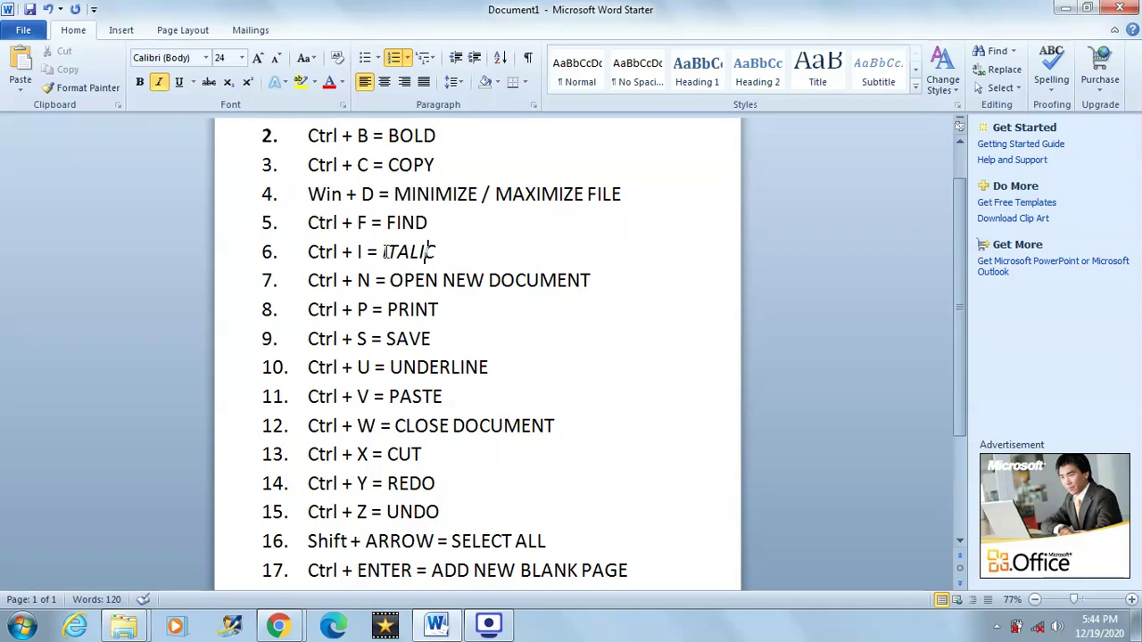
{"action": "key", "text": "shift+Right"}
{"action": "key", "text": "shift+Right"}
{"action": "key", "text": "shift+Right"}
{"action": "key", "text": "shift+Right"}
{"action": "key", "text": "shift+Right"}
{"action": "key", "text": "shift+Right"}
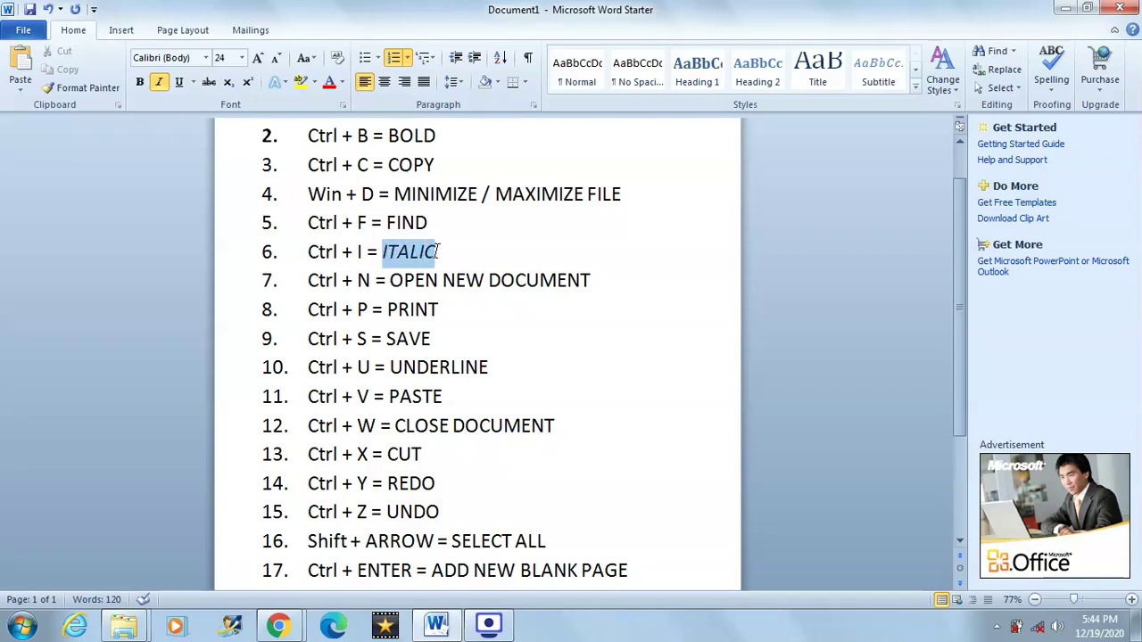
{"action": "key", "text": "ctrl+i"}
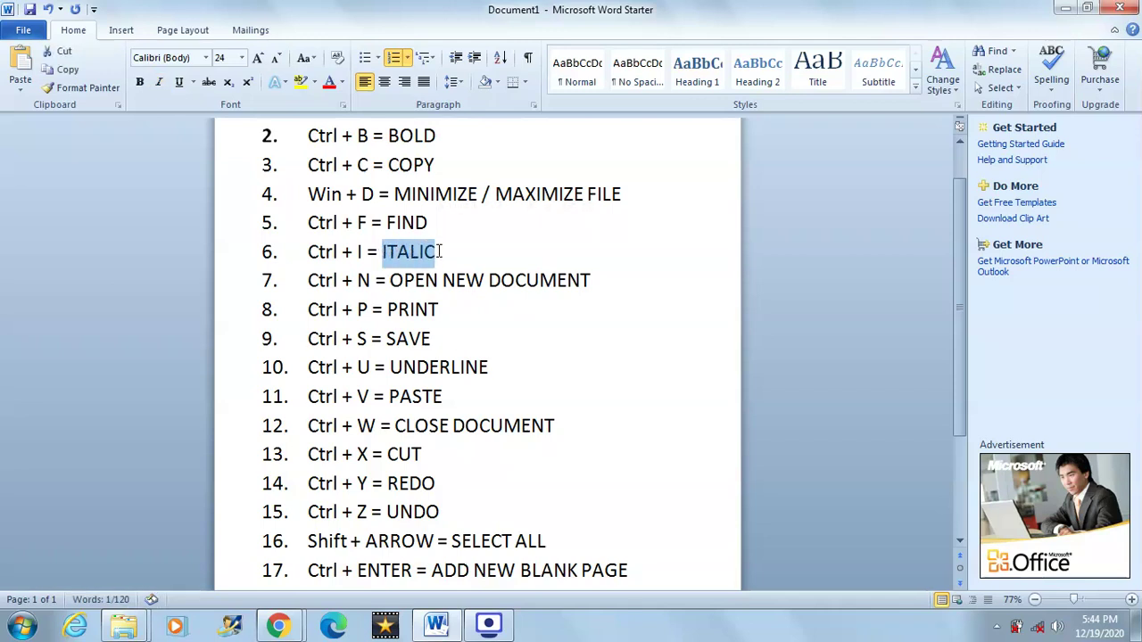
{"action": "left_click", "coordinate": [441, 254]}
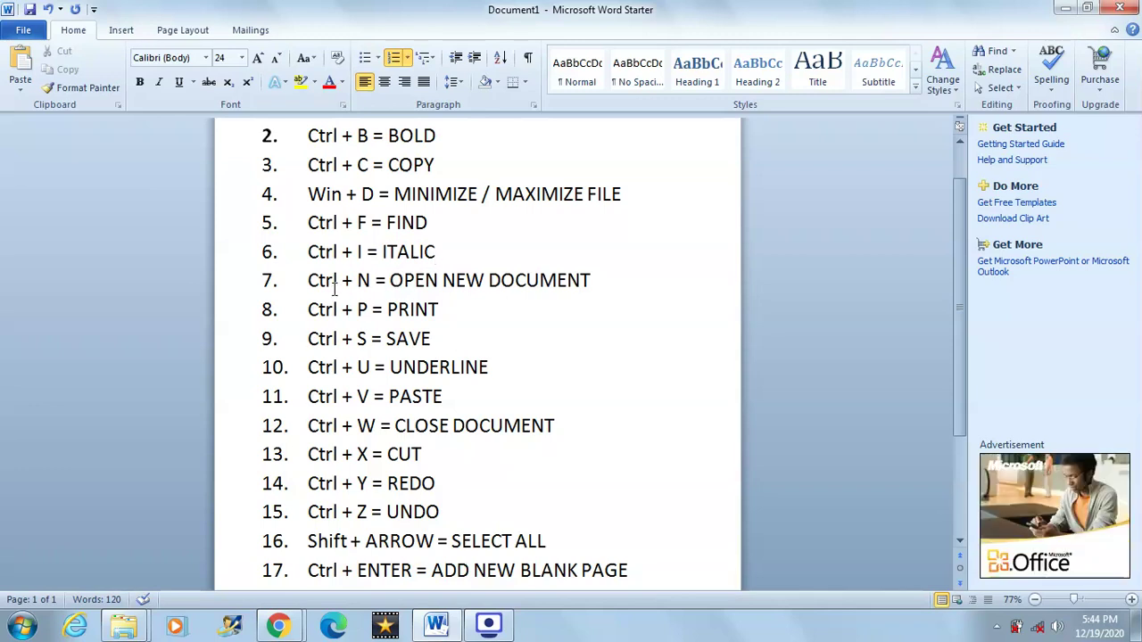
{"action": "left_click", "coordinate": [310, 282]}
{"action": "left_click_drag", "start_coordinate": [309, 282], "coordinate": [375, 280]}
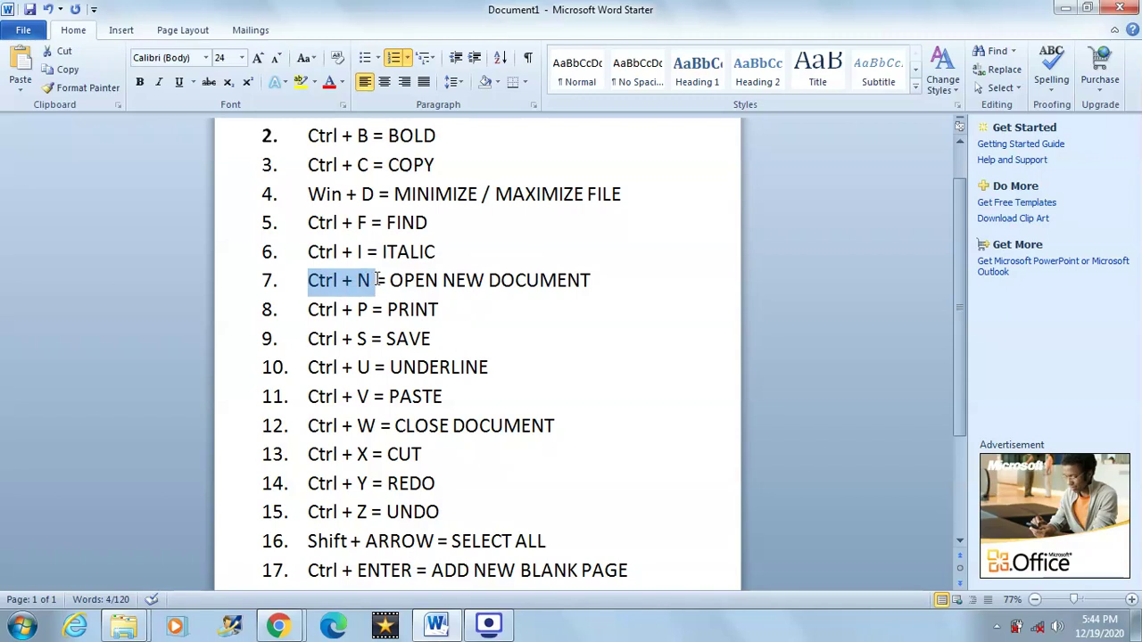
{"action": "key", "text": "ctrl+n"}
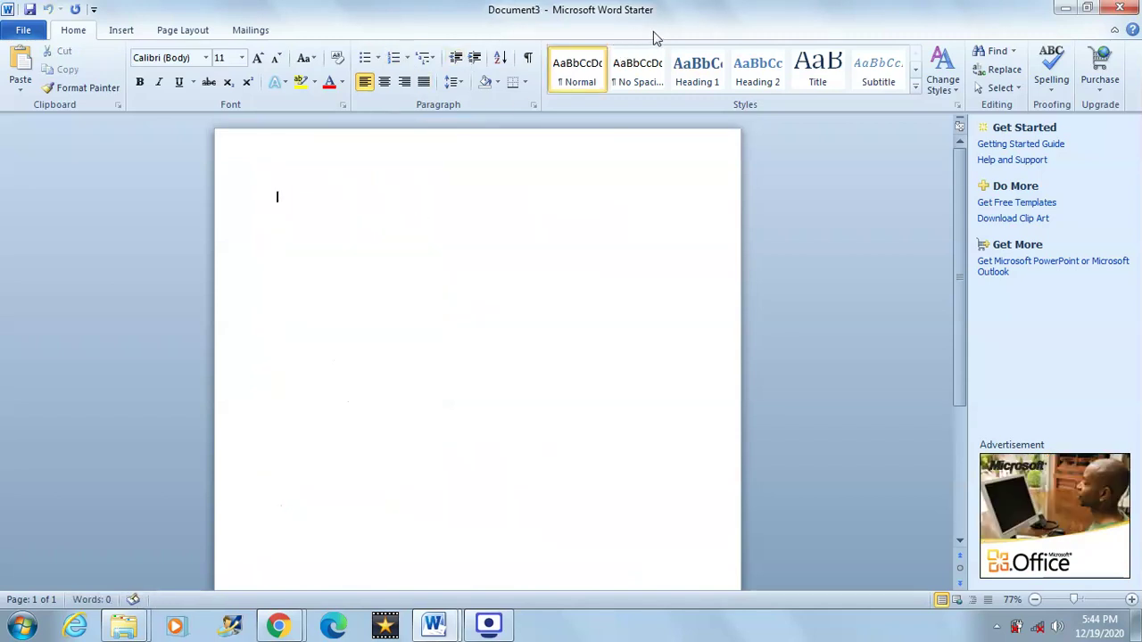
{"action": "left_click", "coordinate": [1122, 8]}
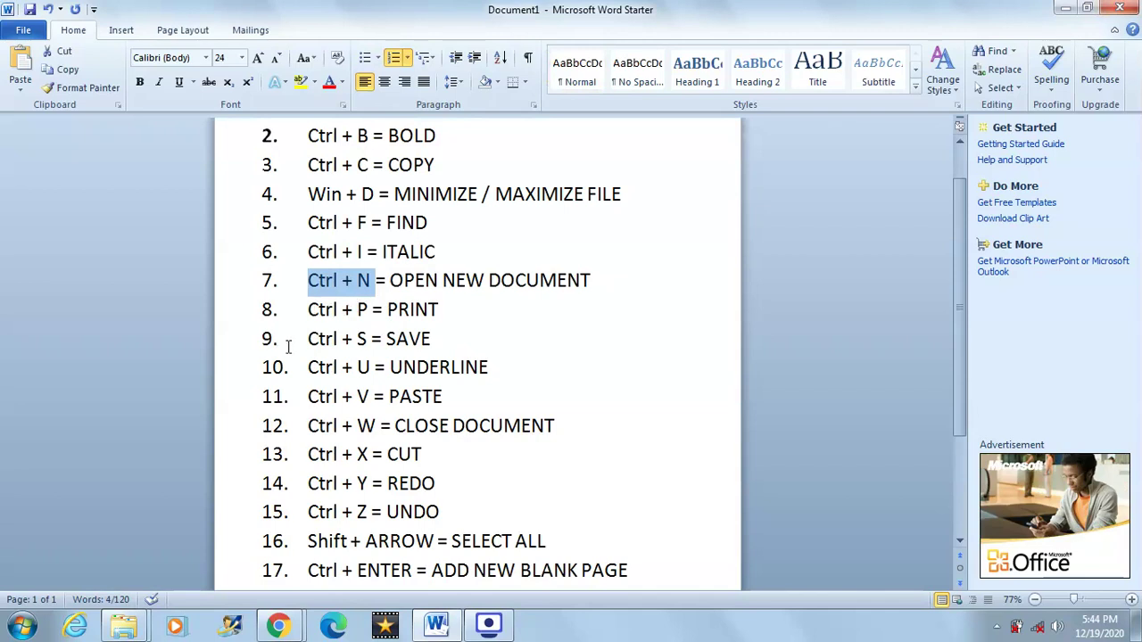
{"action": "left_click_drag", "start_coordinate": [304, 308], "coordinate": [369, 311]}
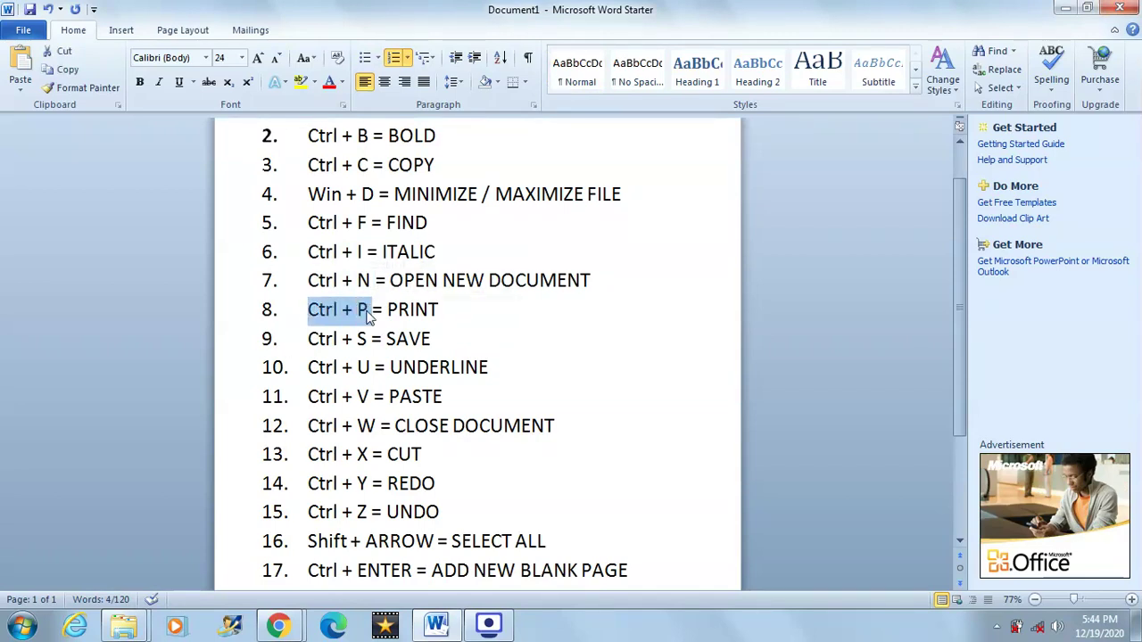
{"action": "key", "text": "ctrl+p"}
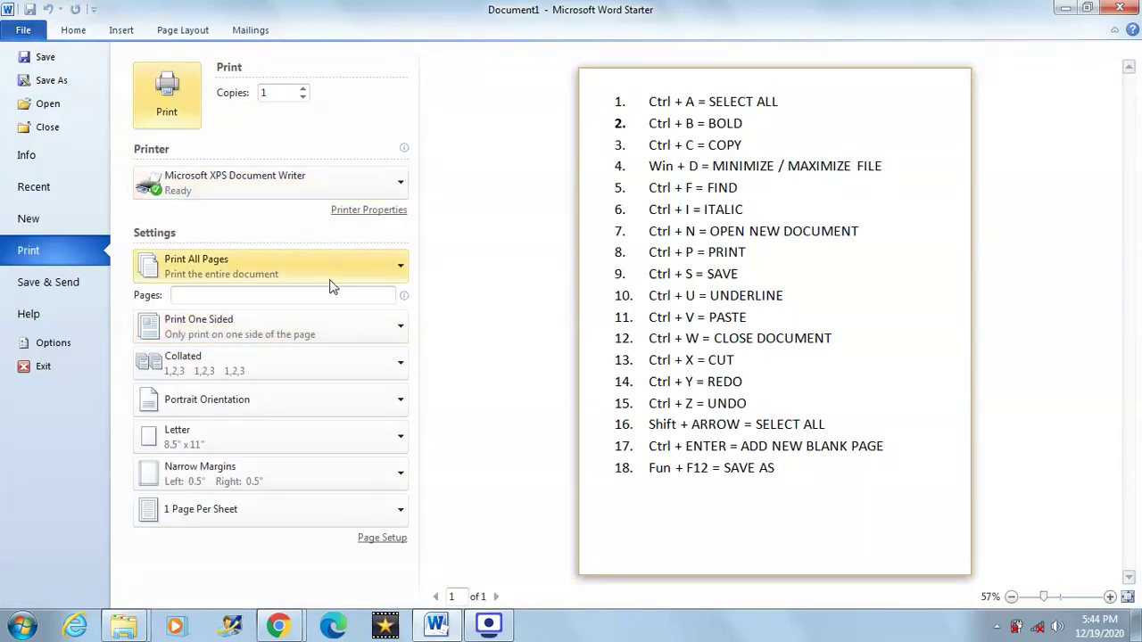
{"action": "left_click", "coordinate": [1126, 13]}
{"action": "left_click", "coordinate": [737, 253]}
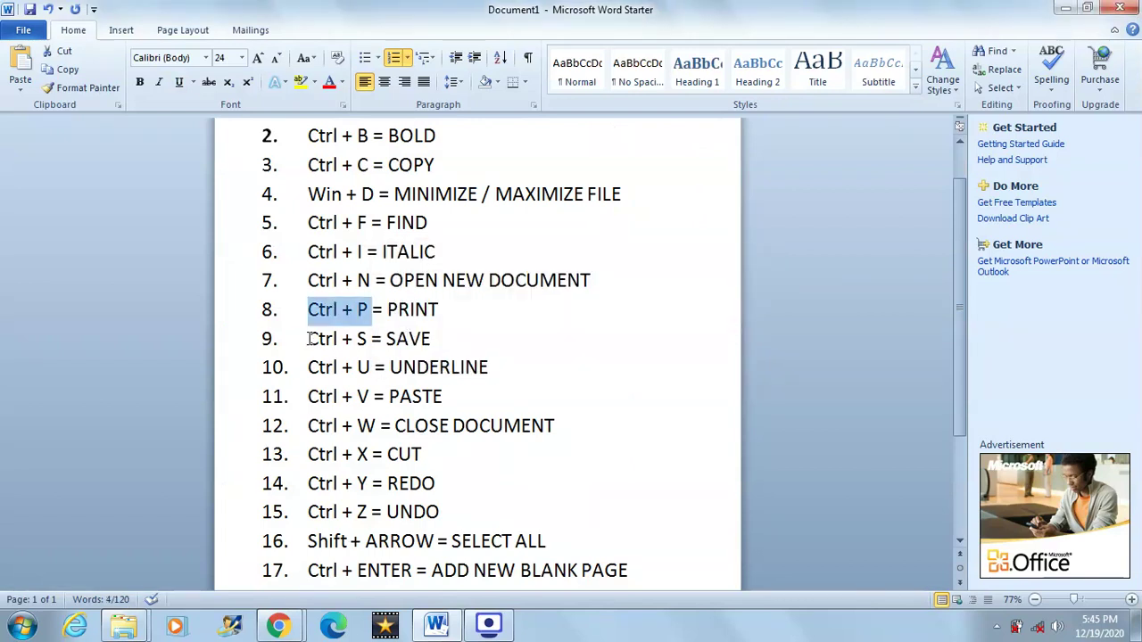
{"action": "left_click_drag", "start_coordinate": [309, 339], "coordinate": [368, 341]}
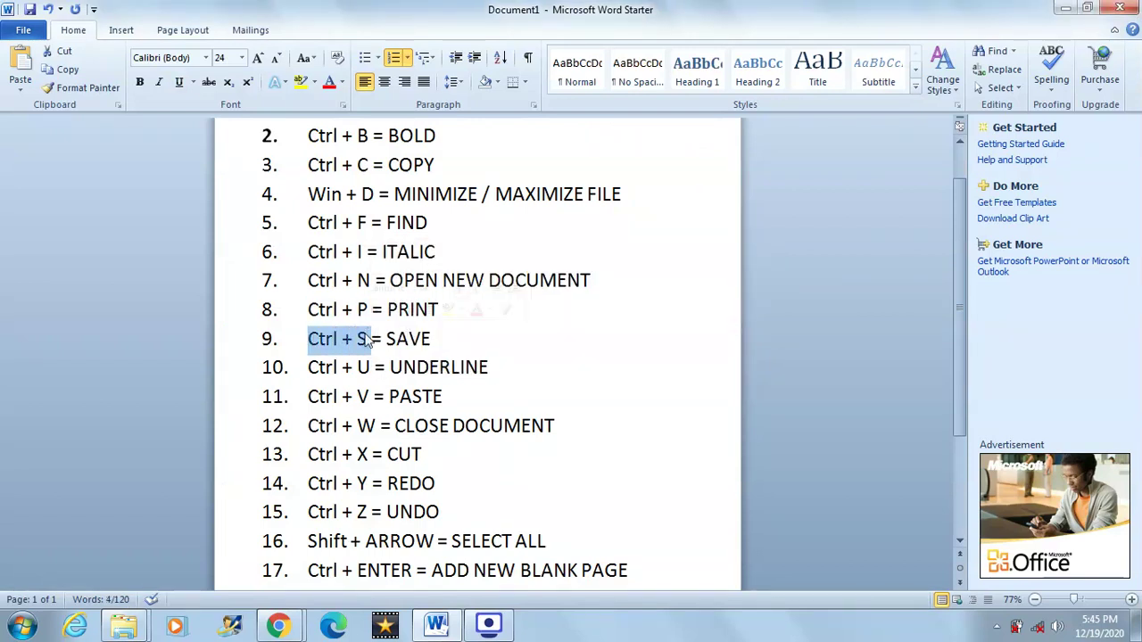
{"action": "left_click", "coordinate": [359, 340]}
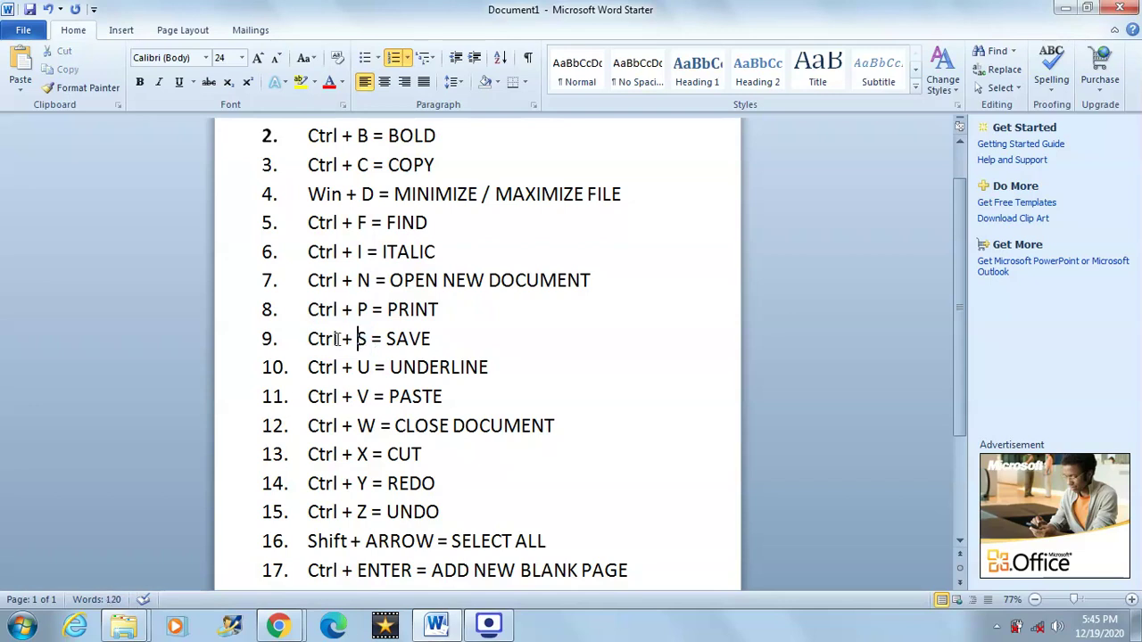
{"action": "left_click_drag", "start_coordinate": [309, 339], "coordinate": [364, 341]}
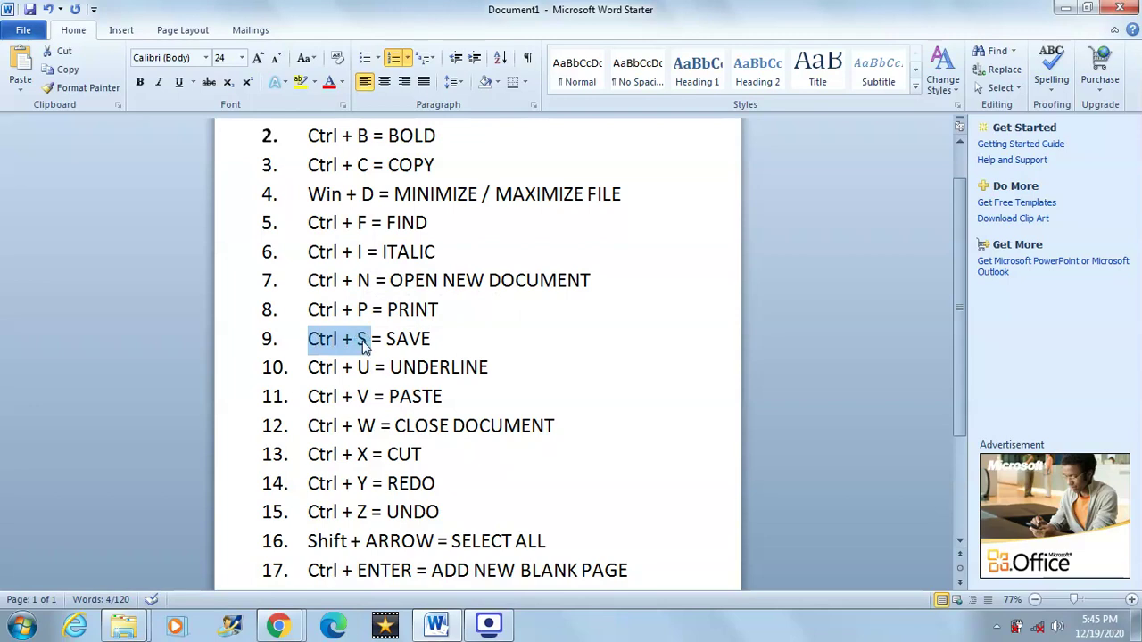
{"action": "key", "text": "ctrl+s"}
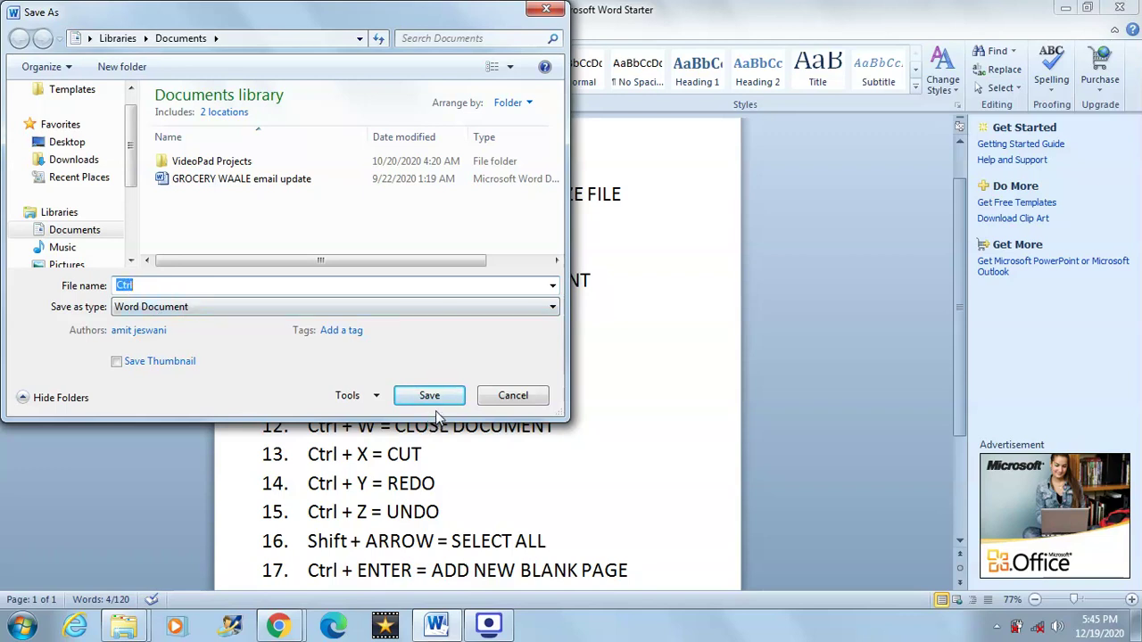
{"action": "left_click", "coordinate": [545, 9]}
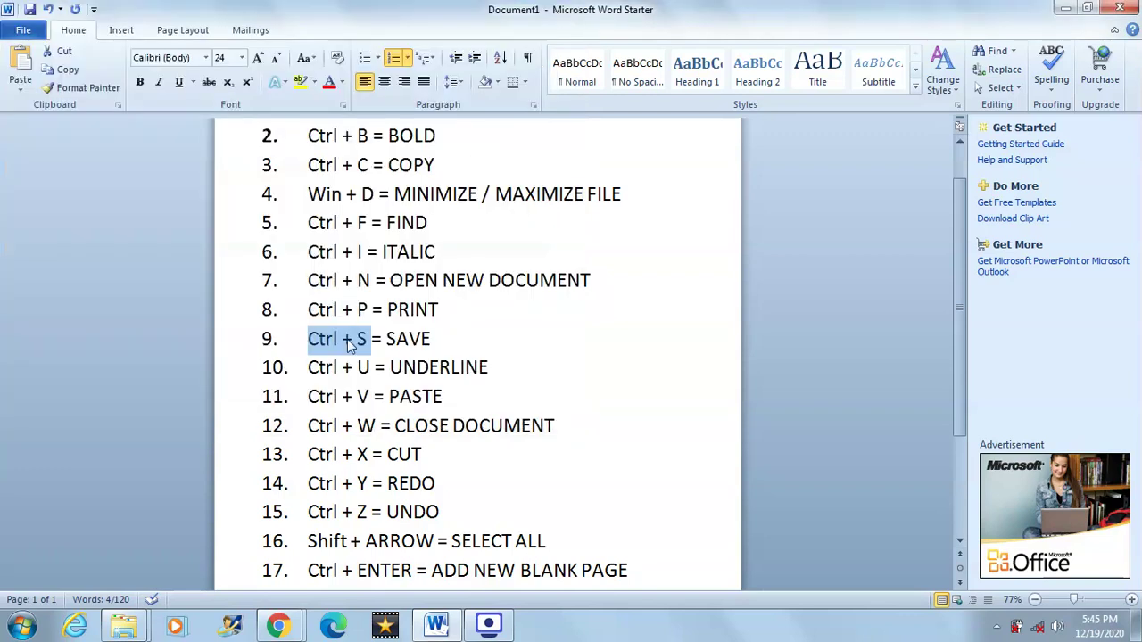
{"action": "left_click", "coordinate": [311, 370]}
{"action": "left_click_drag", "start_coordinate": [312, 370], "coordinate": [491, 369]}
{"action": "left_click", "coordinate": [390, 368]}
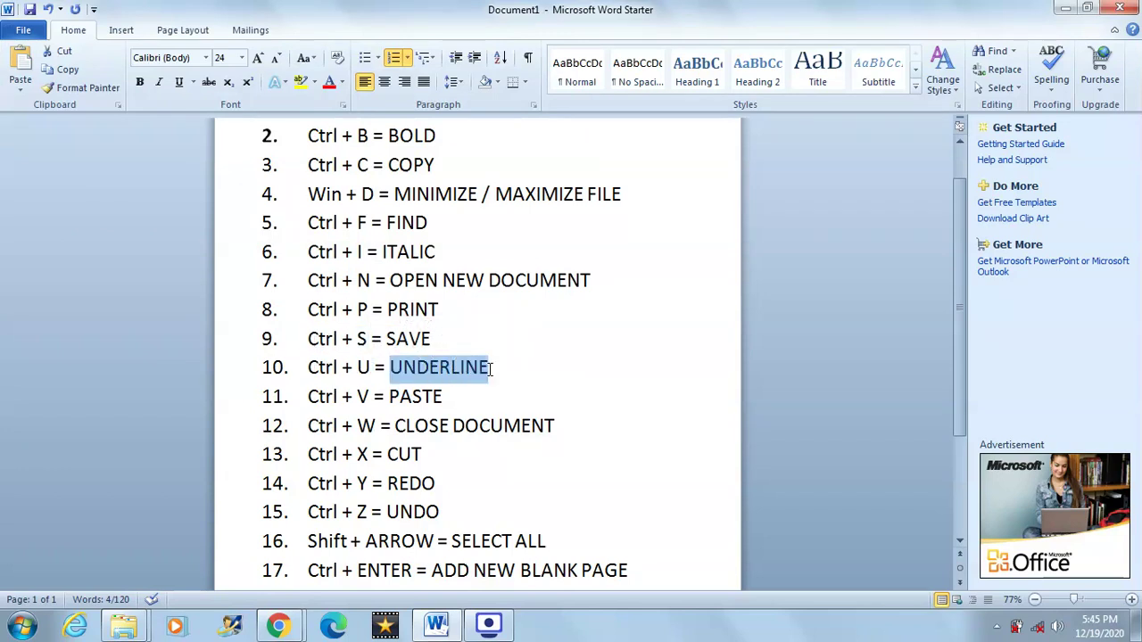
{"action": "key", "text": "ctrl+u"}
{"action": "left_click", "coordinate": [491, 369]}
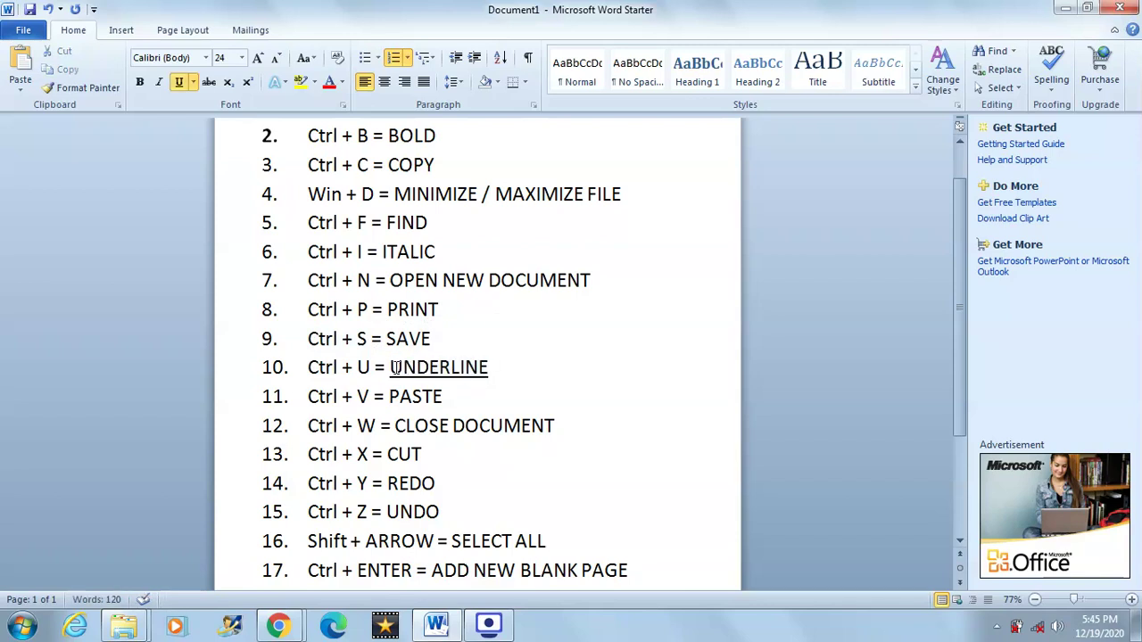
{"action": "left_click_drag", "start_coordinate": [390, 368], "coordinate": [493, 361]}
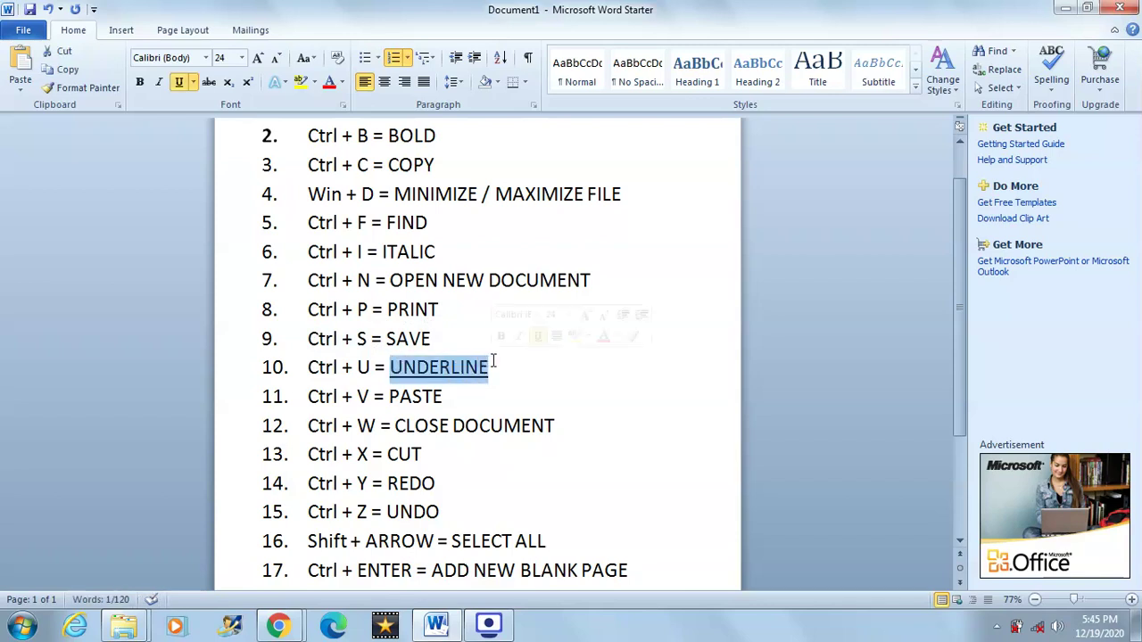
{"action": "key", "text": "ctrl+u"}
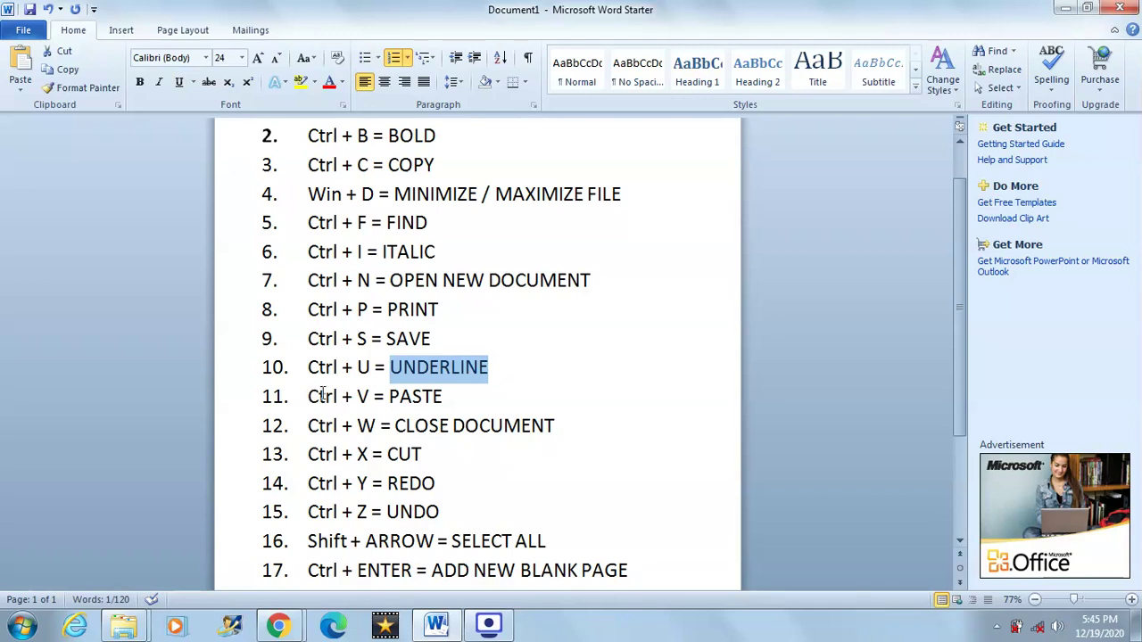
{"action": "left_click", "coordinate": [446, 396]}
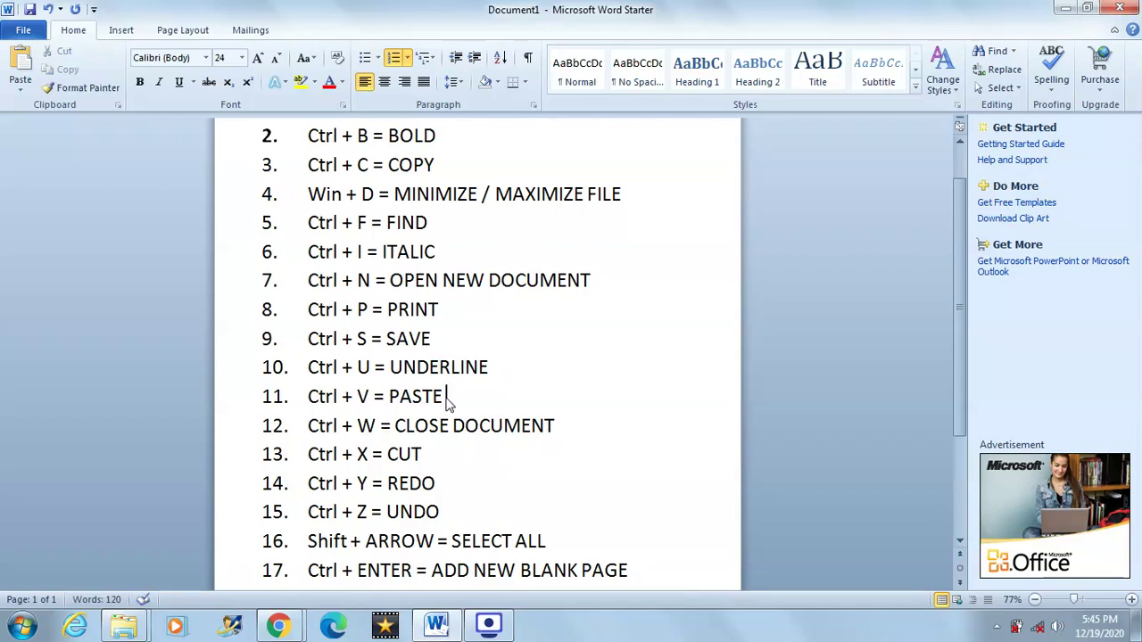
{"action": "type", "text": "Ctrl + C = COPY"}
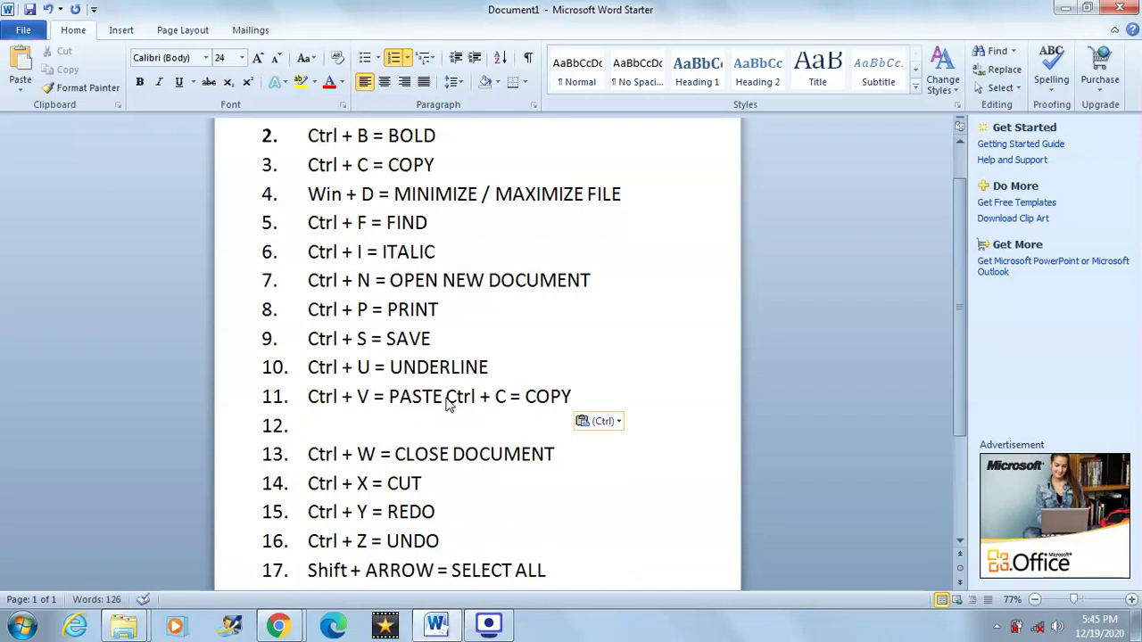
{"action": "key", "text": "BackSpace"}
{"action": "key", "text": "BackSpace"}
{"action": "key", "text": "BackSpace"}
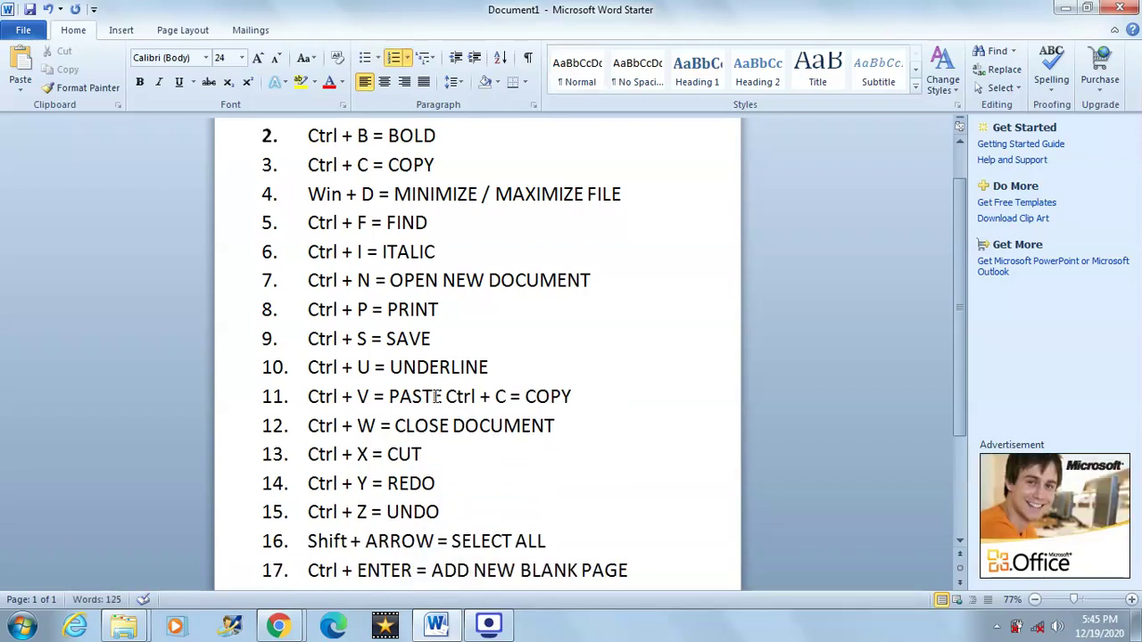
{"action": "left_click_drag", "start_coordinate": [443, 399], "coordinate": [532, 410]}
{"action": "left_click", "coordinate": [534, 398]}
{"action": "left_click_drag", "start_coordinate": [446, 396], "coordinate": [535, 396]}
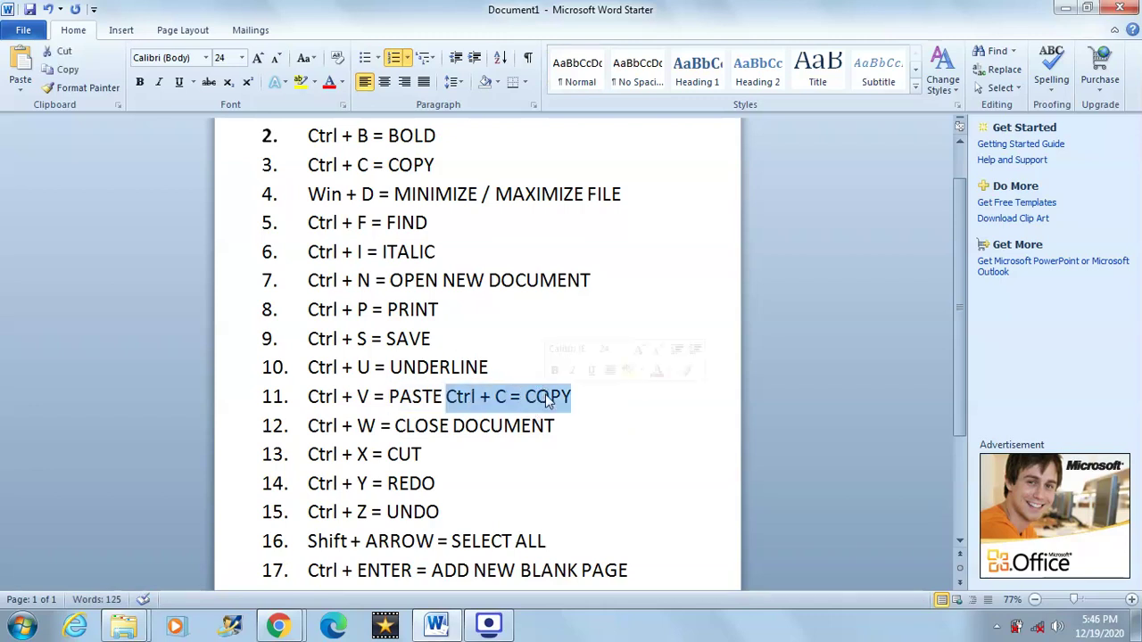
{"action": "key", "text": "Delete"}
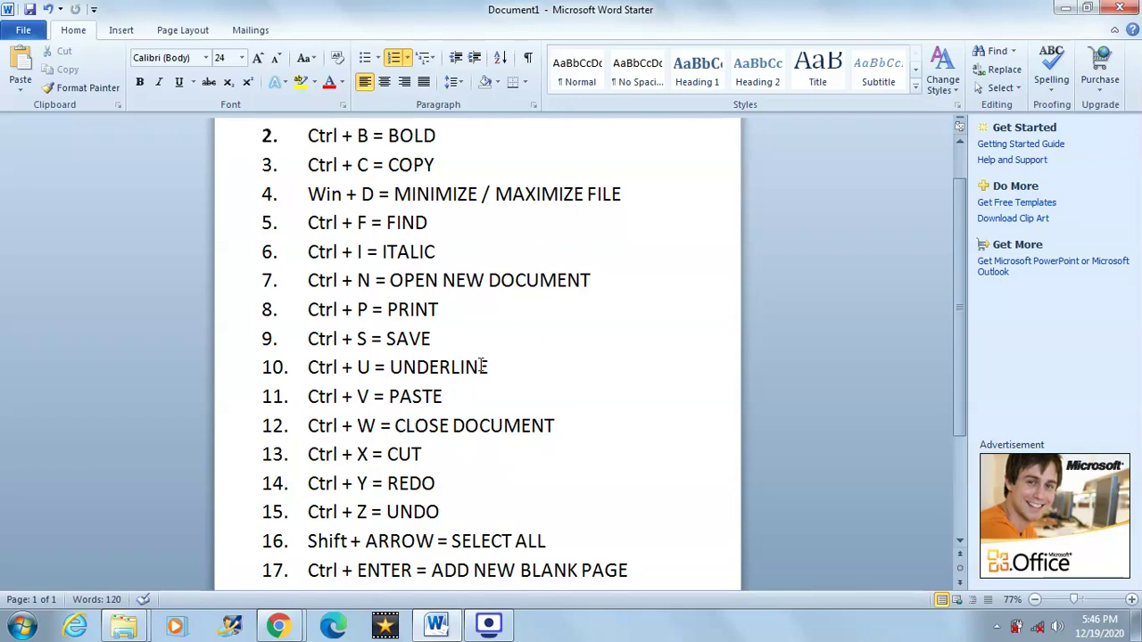
{"action": "key", "text": "ctrl+w"}
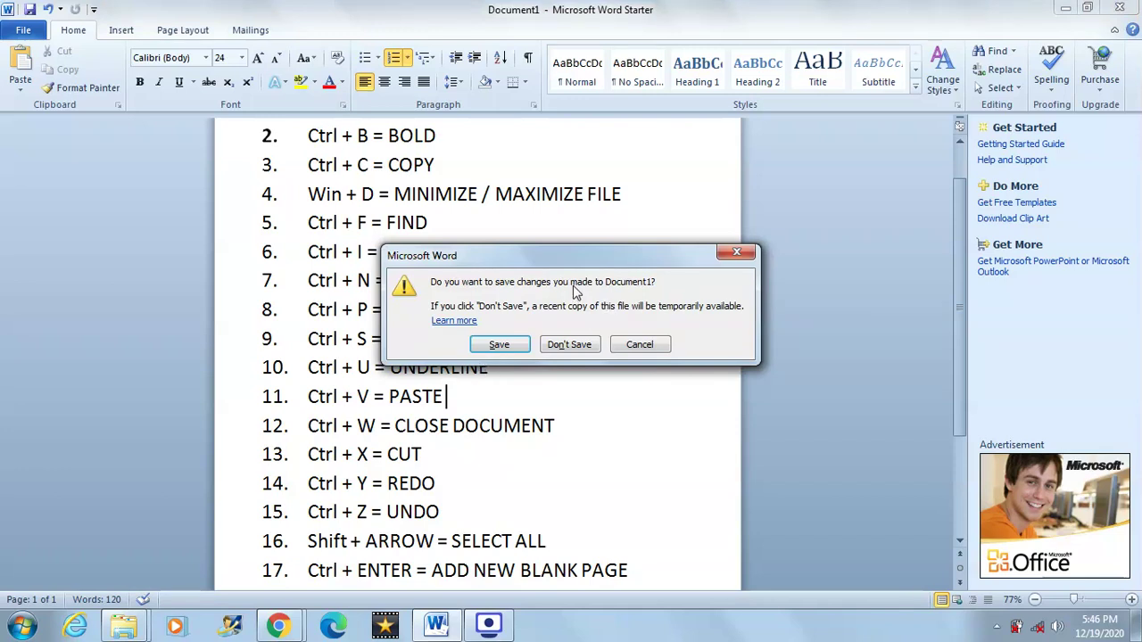
{"action": "left_click", "coordinate": [737, 256]}
{"action": "left_click_drag", "start_coordinate": [305, 458], "coordinate": [375, 450]}
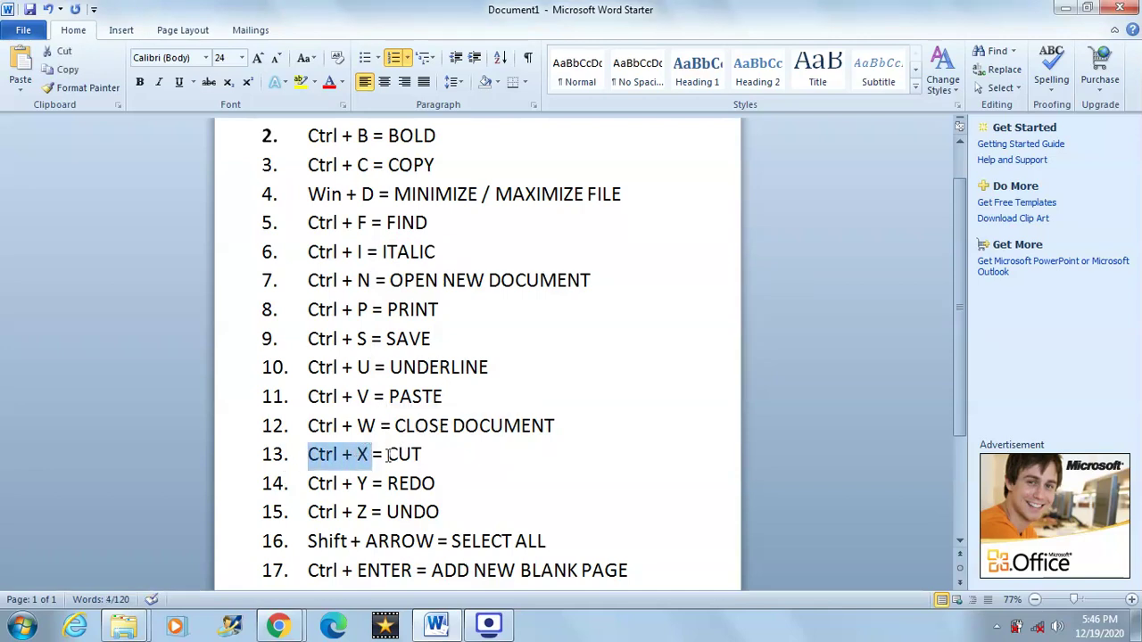
- Cut the word CUT from item 13 with Ctrl+X, then paste it back with Ctrl+V
{"action": "double_click", "coordinate": [390, 455]}
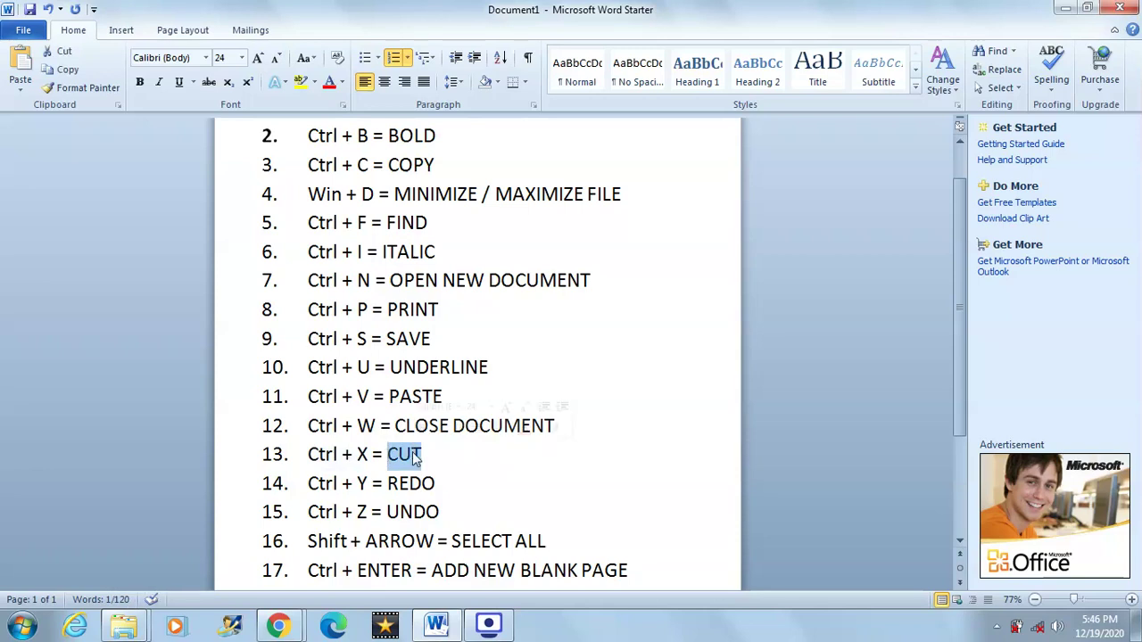
{"action": "key", "text": "ctrl+x"}
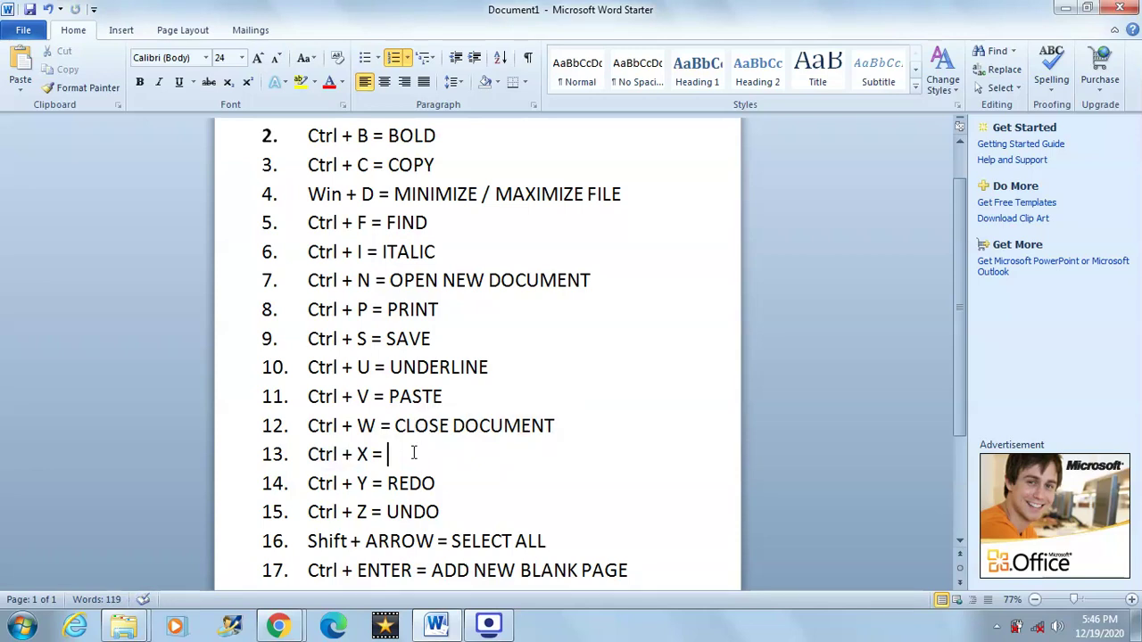
{"action": "key", "text": "ctrl+v"}
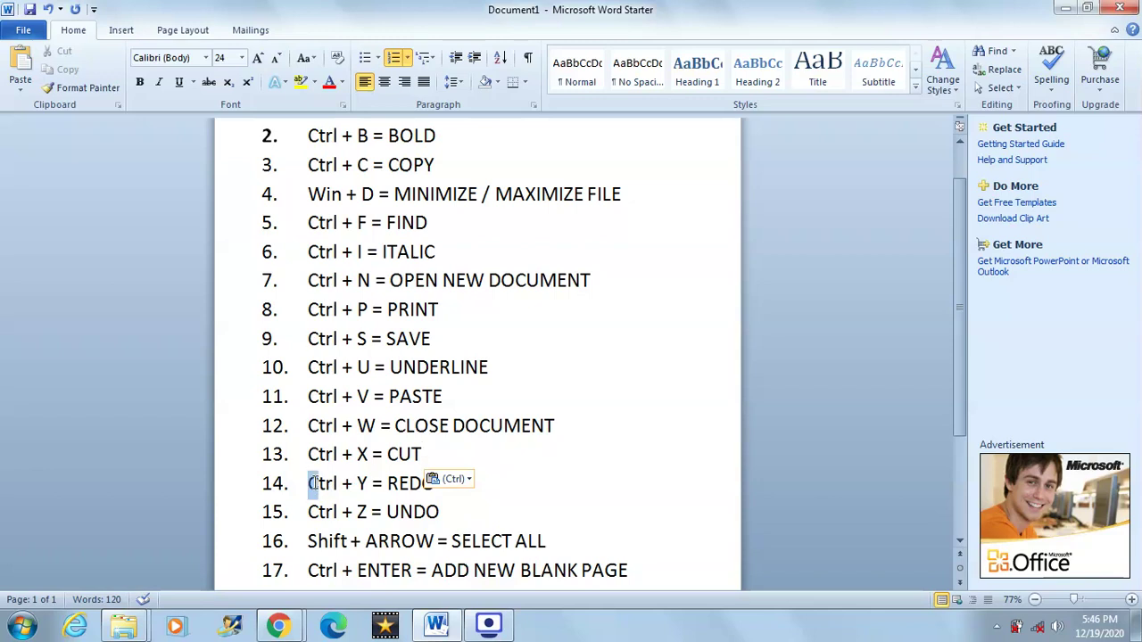
{"action": "left_click_drag", "start_coordinate": [309, 483], "coordinate": [373, 483]}
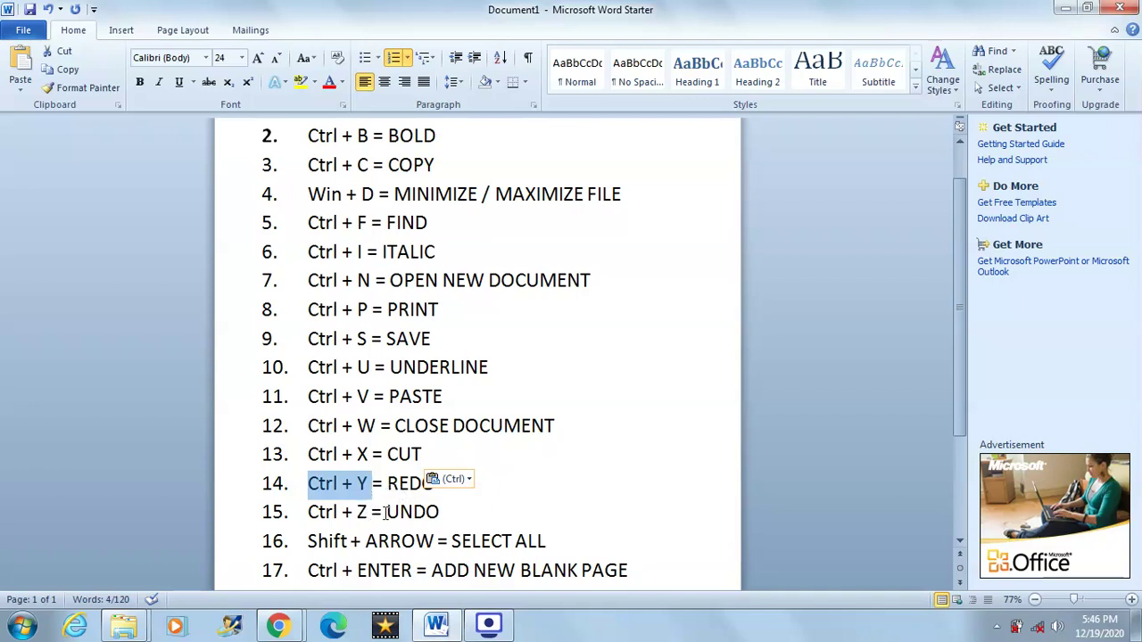
{"action": "left_click", "coordinate": [381, 513]}
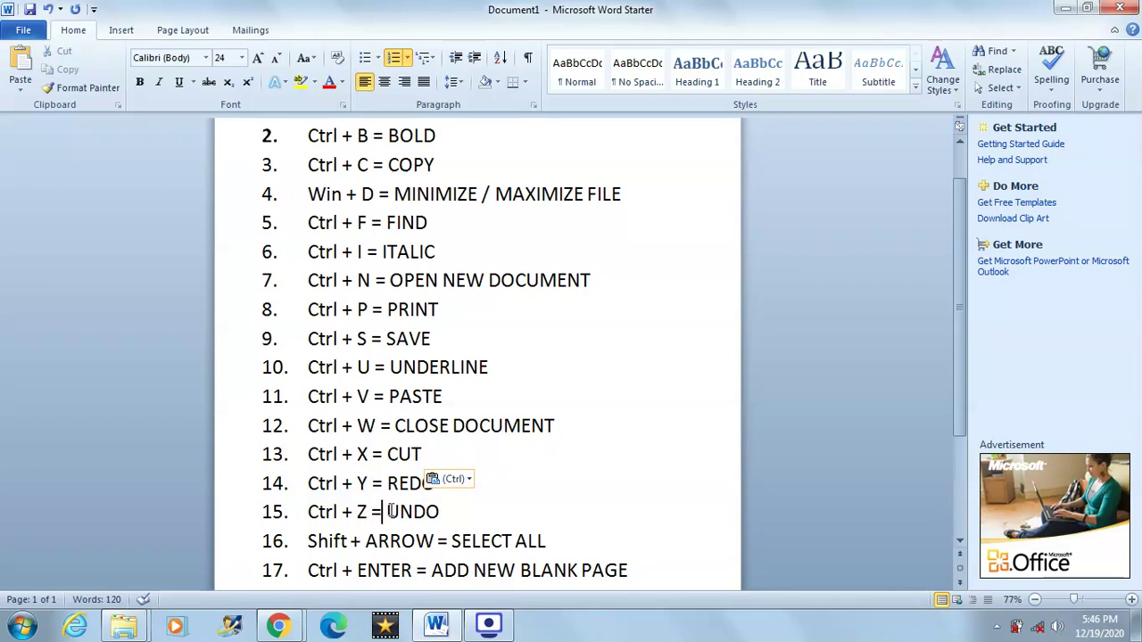
{"action": "key", "text": "BackSpace"}
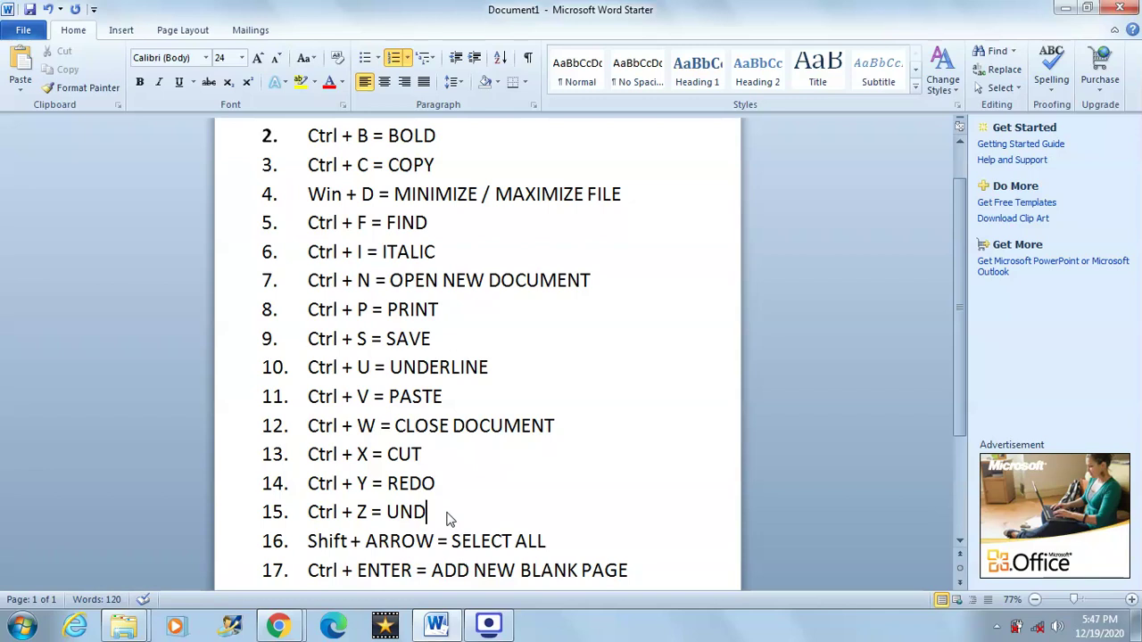
{"action": "type", "text": "O"}
{"action": "key", "text": "BackSpace"}
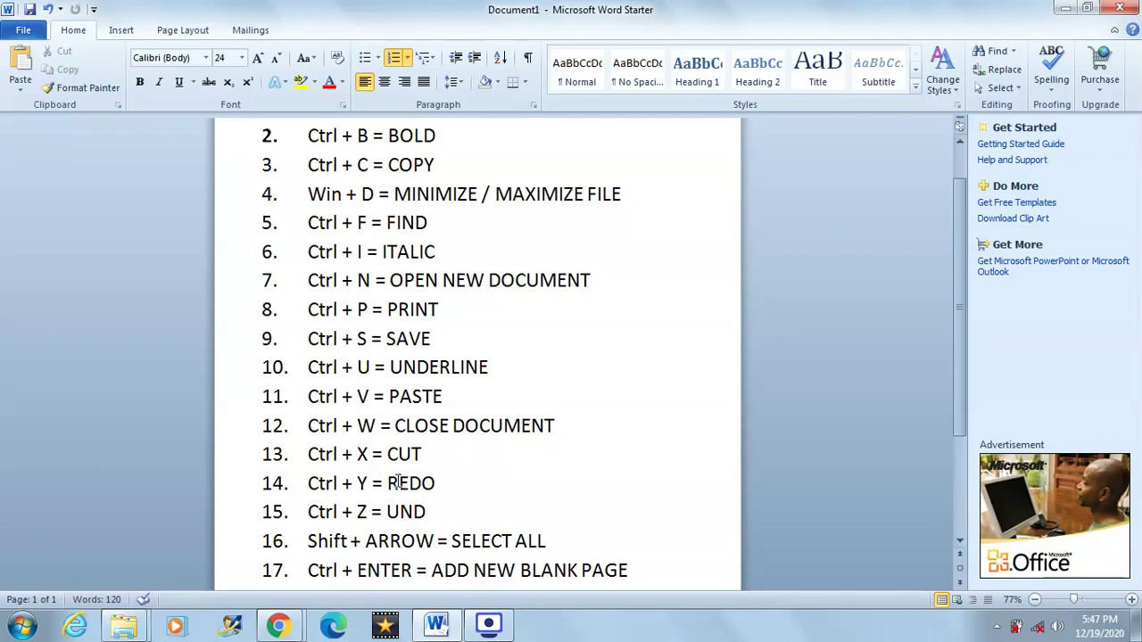
{"action": "type", "text": "O"}
{"action": "type", "text": "O"}
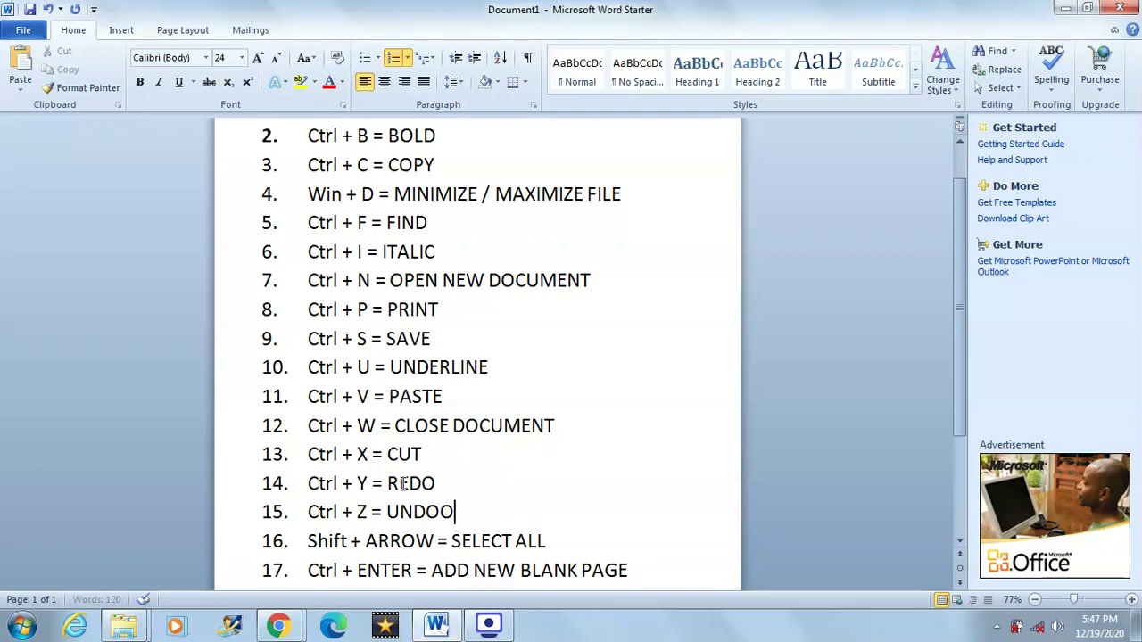
{"action": "type", "text": "OOO"}
{"action": "key", "text": "BackSpace"}
{"action": "key", "text": "BackSpace"}
{"action": "key", "text": "BackSpace"}
{"action": "key", "text": "BackSpace"}
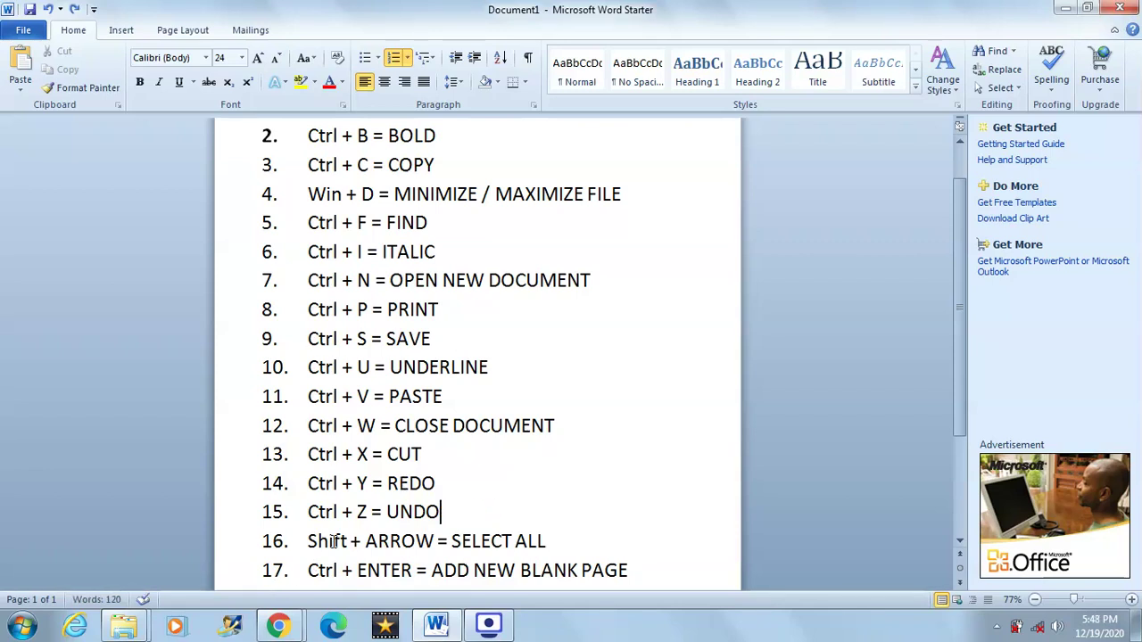
{"action": "scroll", "coordinate": [334, 540], "scroll_direction": "down", "scroll_amount": 1}
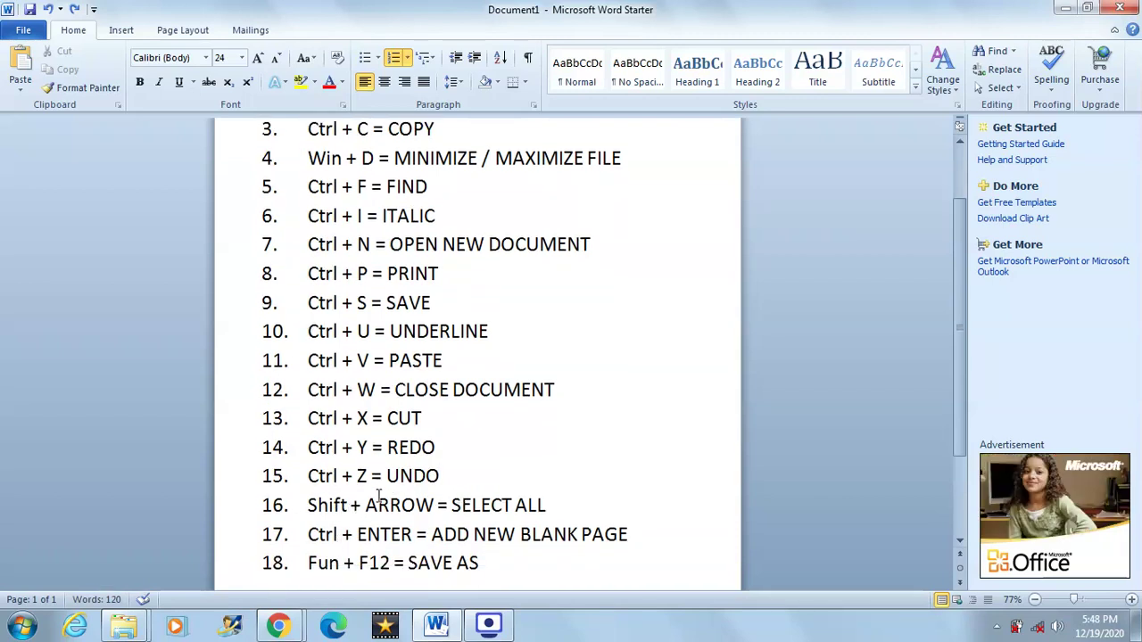
{"action": "left_click", "coordinate": [309, 507]}
{"action": "key", "text": "shift+Right"}
{"action": "key", "text": "shift+Right"}
{"action": "key", "text": "shift+Right"}
{"action": "key", "text": "shift+Right"}
{"action": "key", "text": "shift+Right"}
{"action": "key", "text": "shift+Right"}
{"action": "key", "text": "shift+Right"}
{"action": "key", "text": "shift+Right"}
{"action": "key", "text": "shift+Right"}
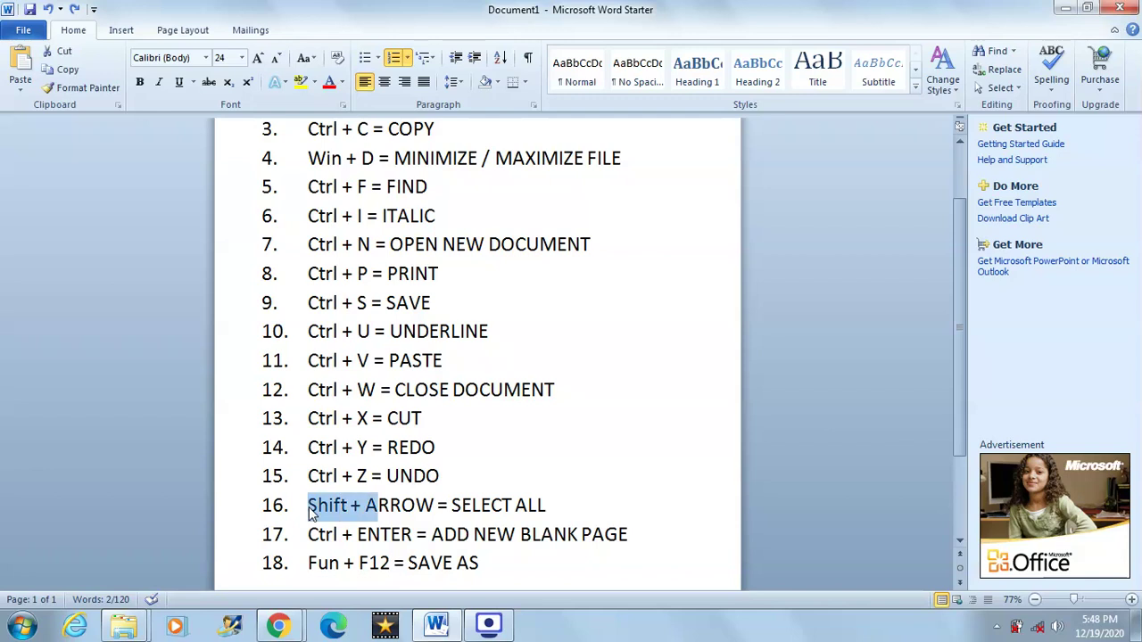
{"action": "key", "text": "shift+Right"}
{"action": "key", "text": "shift+Right"}
{"action": "key", "text": "shift+Right"}
{"action": "key", "text": "shift+Right"}
{"action": "key", "text": "shift+Right"}
{"action": "key", "text": "shift+Right"}
{"action": "key", "text": "shift+Right"}
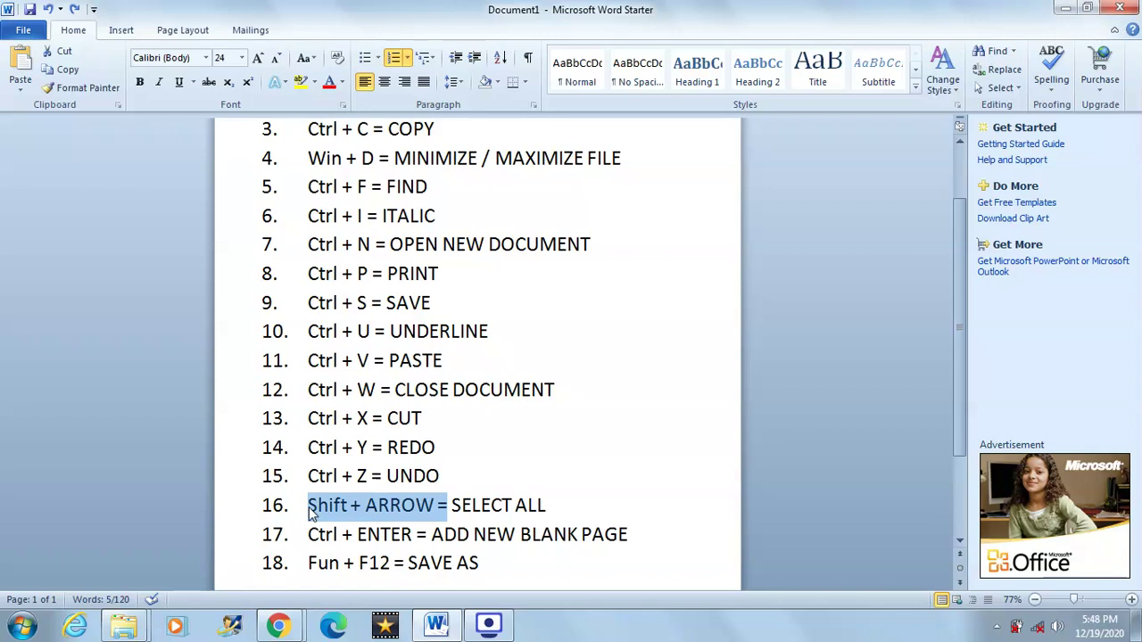
{"action": "key", "text": "shift+Left"}
{"action": "key", "text": "shift+Left"}
{"action": "left_click", "coordinate": [365, 528]}
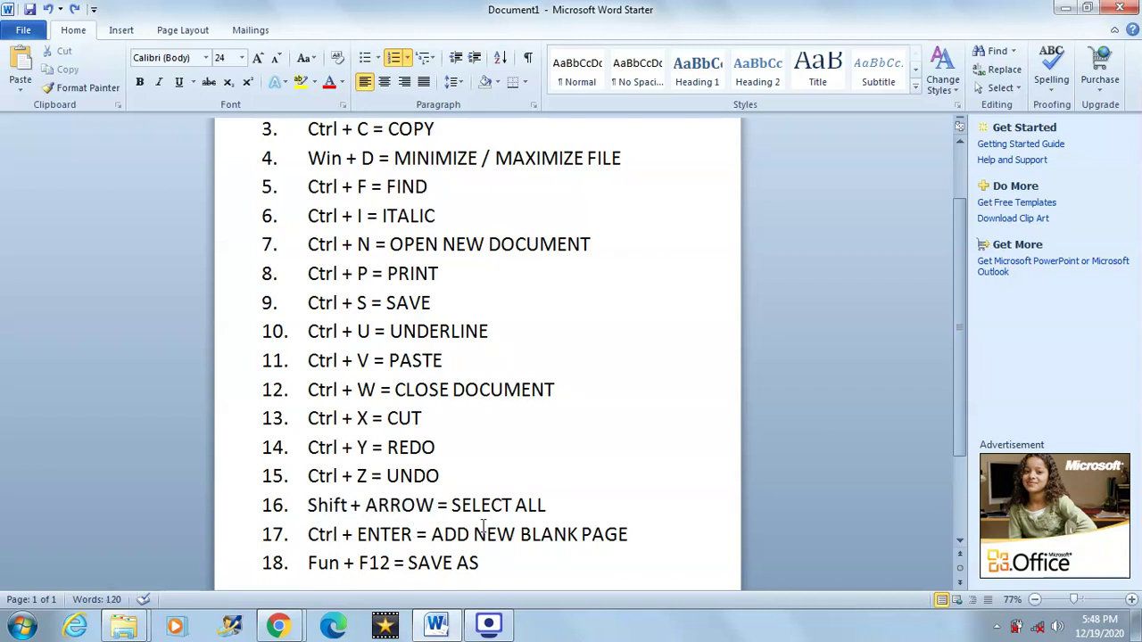
{"action": "scroll", "coordinate": [600, 509], "scroll_direction": "down", "scroll_amount": 2}
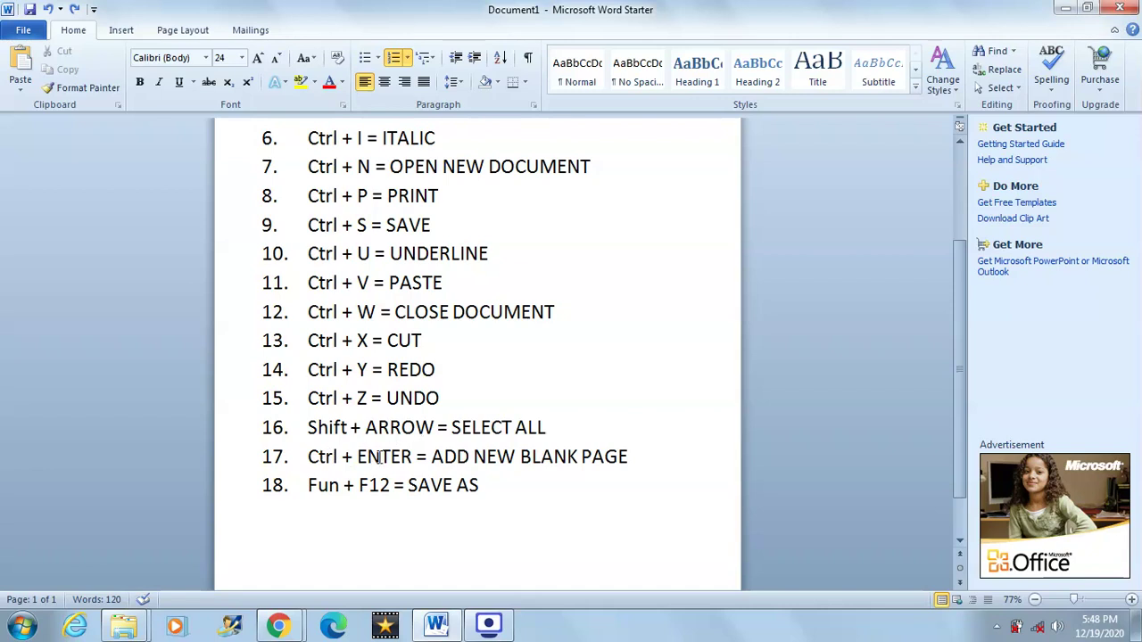
{"action": "left_click_drag", "start_coordinate": [309, 458], "coordinate": [413, 458]}
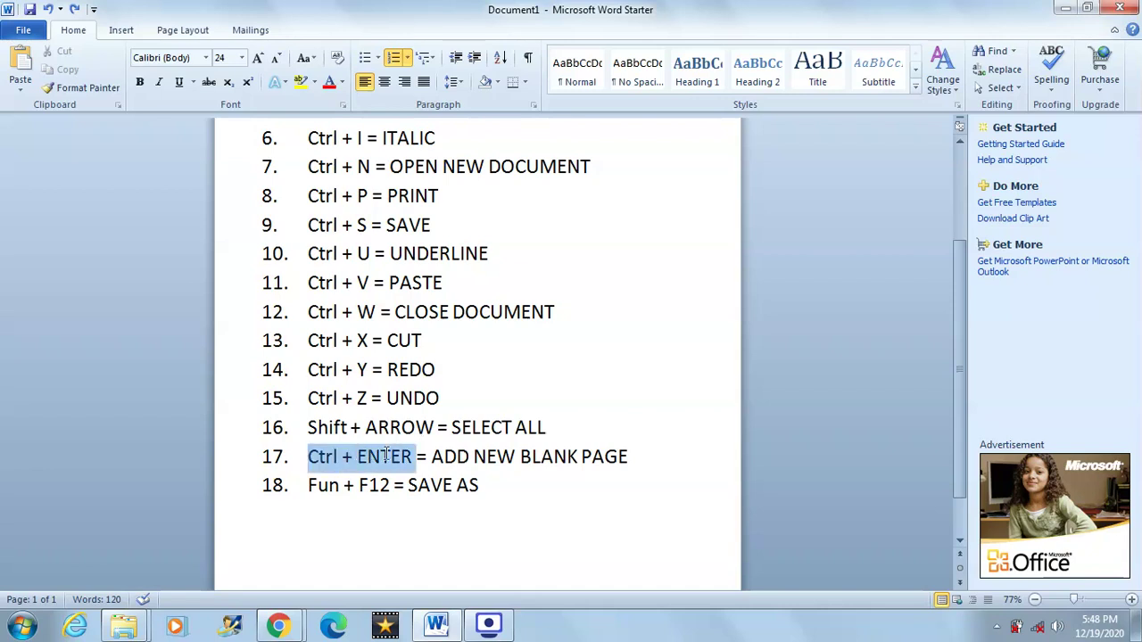
{"action": "left_click", "coordinate": [402, 458]}
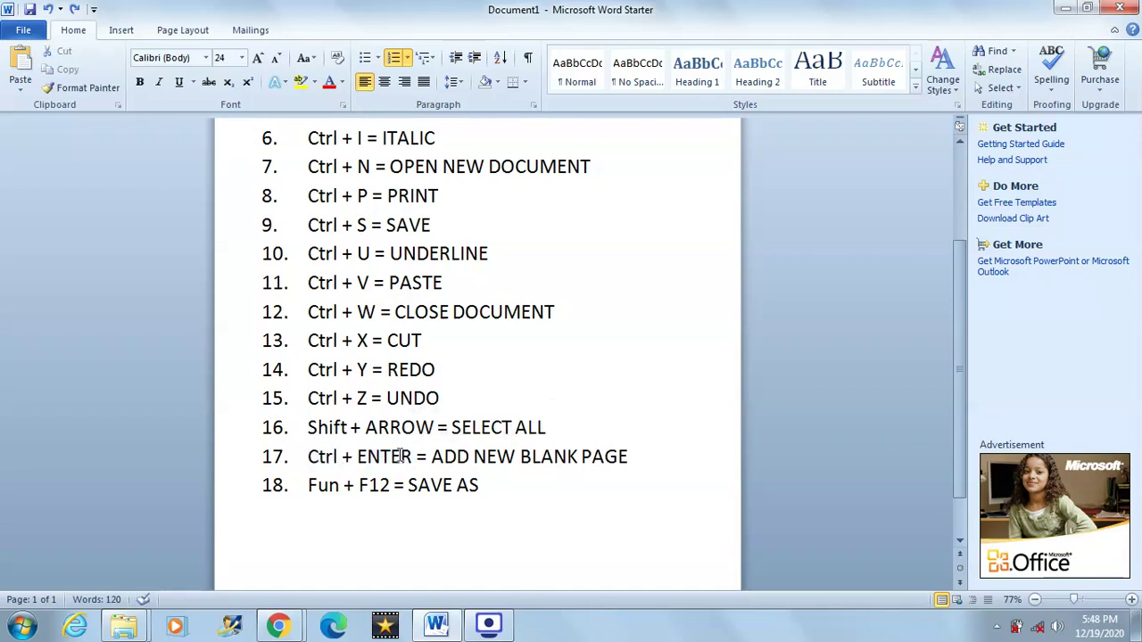
{"action": "key", "text": "ctrl+Return"}
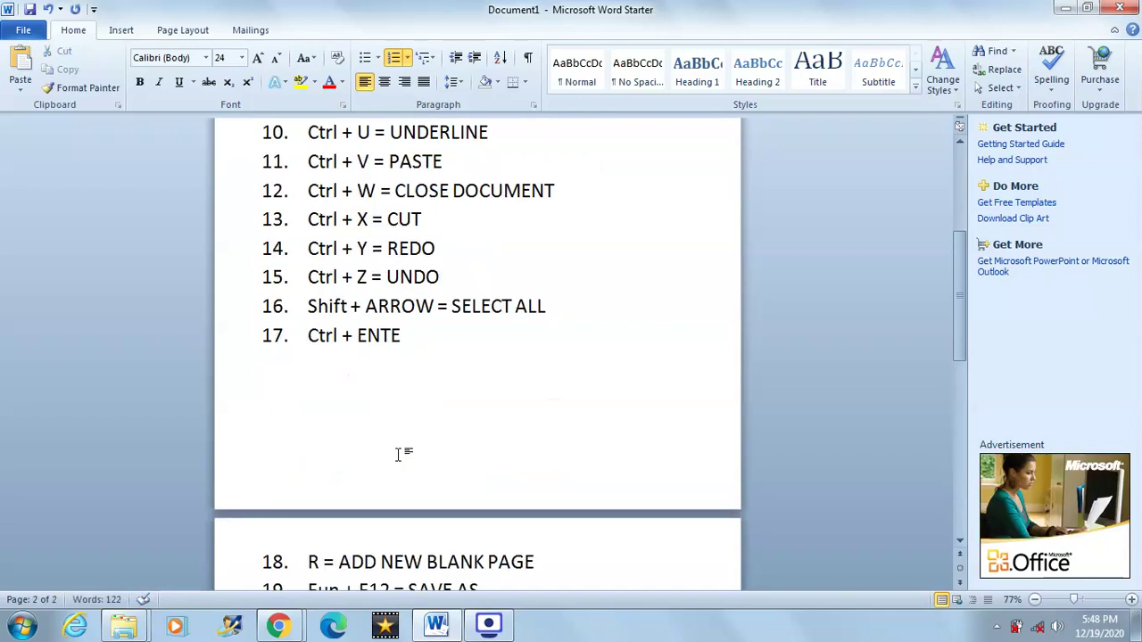
{"action": "scroll", "coordinate": [399, 455], "scroll_direction": "down", "scroll_amount": 3}
{"action": "middle_click", "coordinate": [398, 459]}
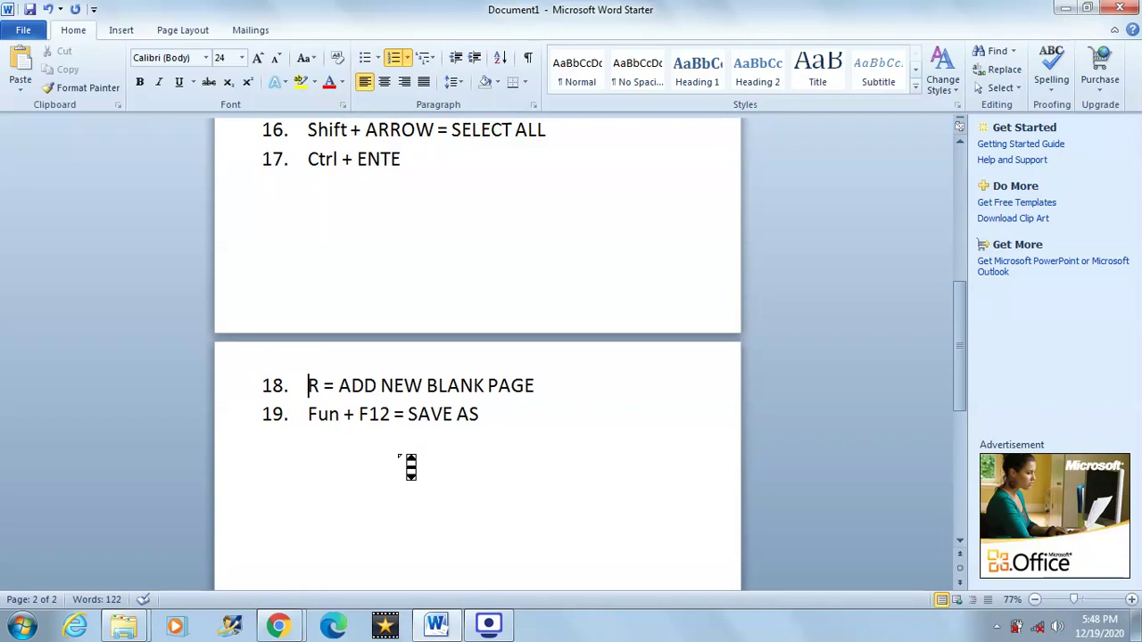
{"action": "left_click", "coordinate": [400, 461]}
{"action": "key", "text": "BackSpace"}
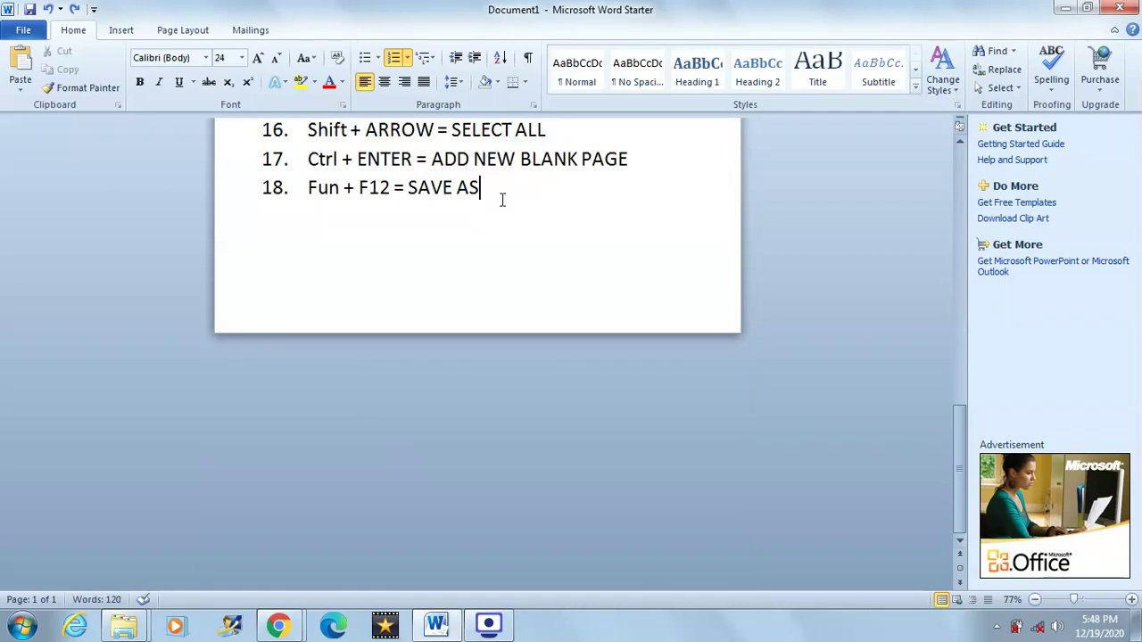
{"action": "key", "text": "ctrl+Return"}
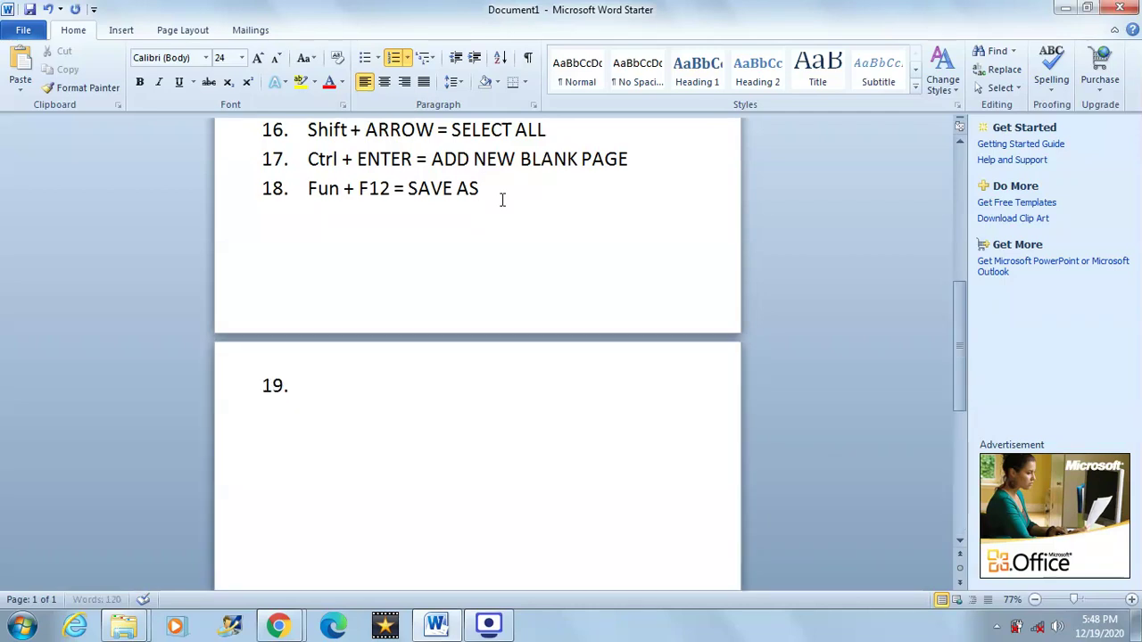
{"action": "left_click", "coordinate": [498, 198]}
{"action": "key", "text": "Return"}
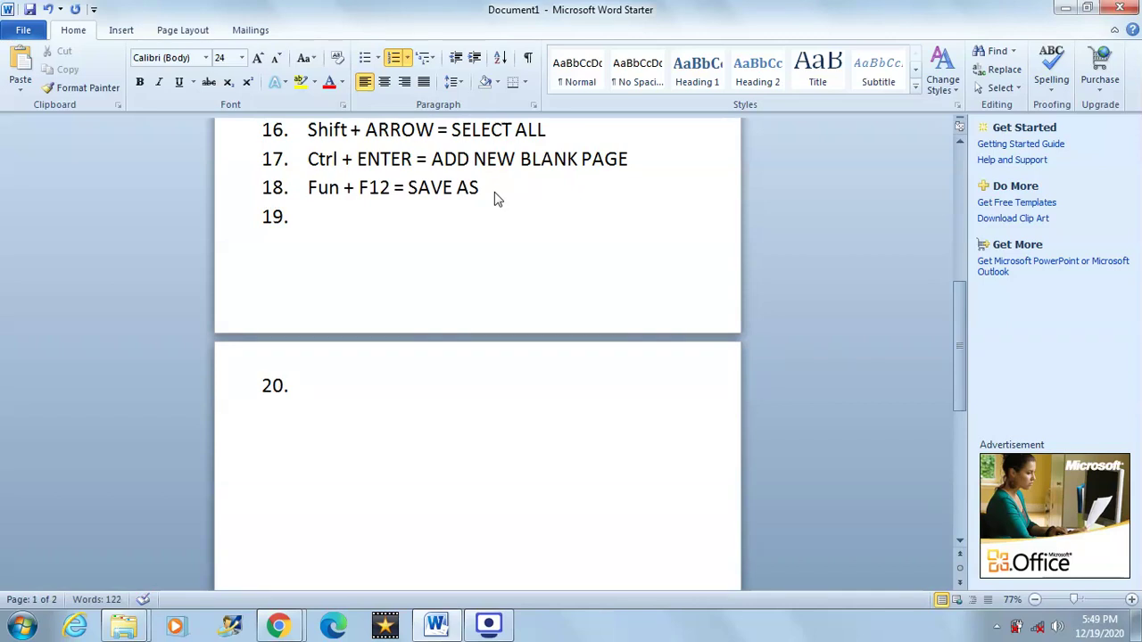
{"action": "key", "text": "BackSpace"}
{"action": "key", "text": "BackSpace"}
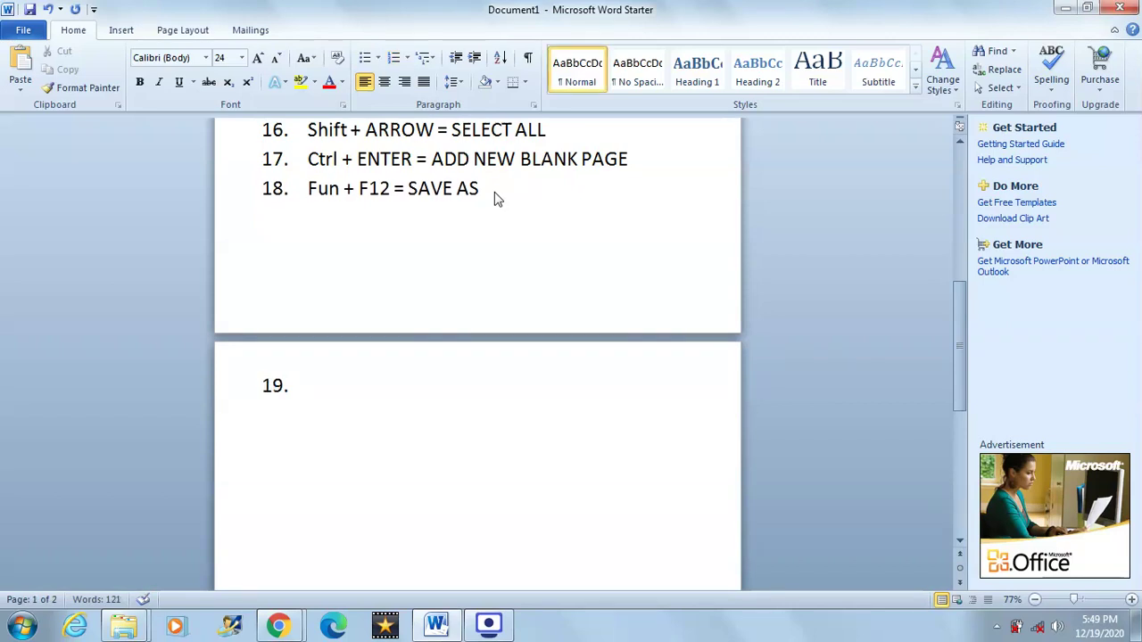
{"action": "key", "text": "BackSpace"}
{"action": "key", "text": "BackSpace"}
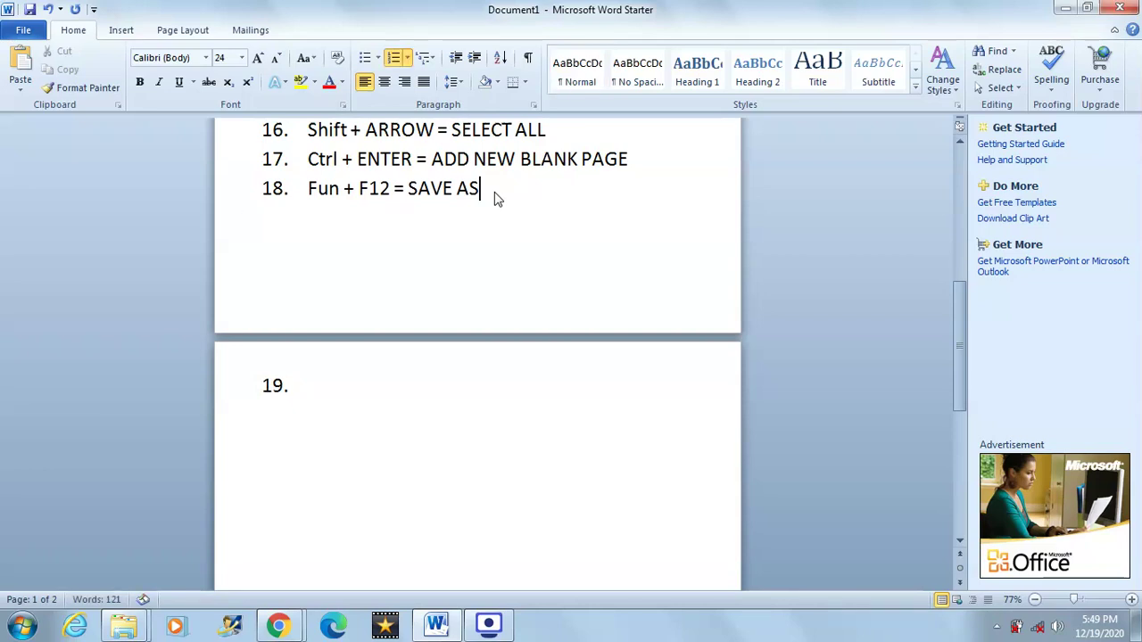
{"action": "left_click", "coordinate": [316, 387]}
{"action": "key", "text": "BackSpace"}
{"action": "key", "text": "BackSpace"}
{"action": "key", "text": "BackSpace"}
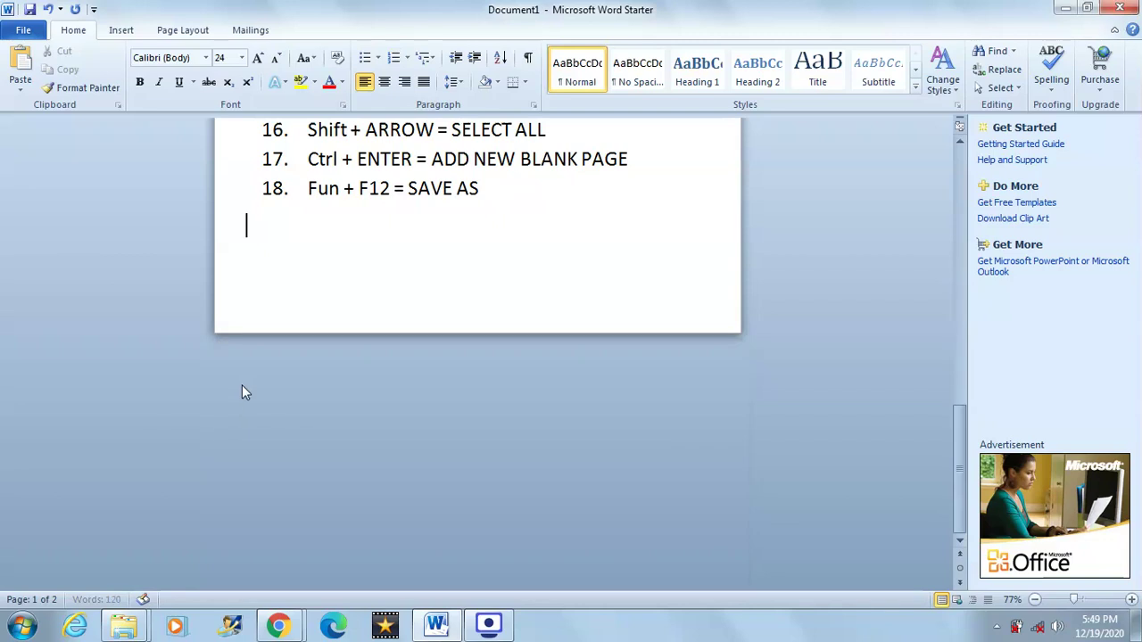
{"action": "key", "text": "BackSpace"}
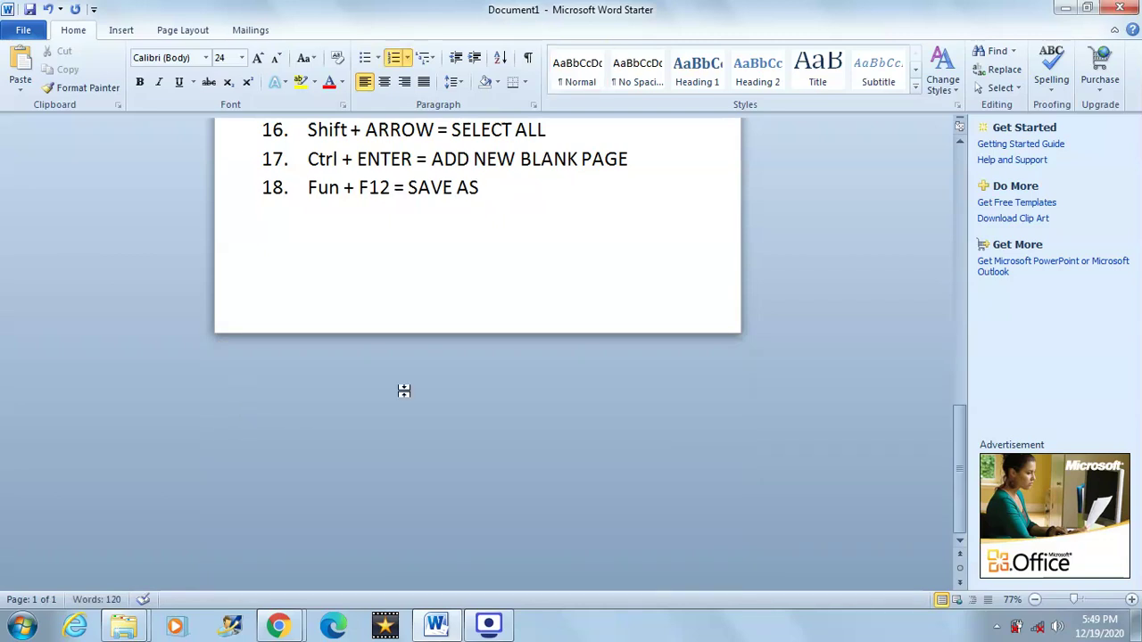
{"action": "scroll", "coordinate": [411, 397], "scroll_direction": "up", "scroll_amount": 1}
{"action": "scroll", "coordinate": [416, 403], "scroll_direction": "up", "scroll_amount": 1}
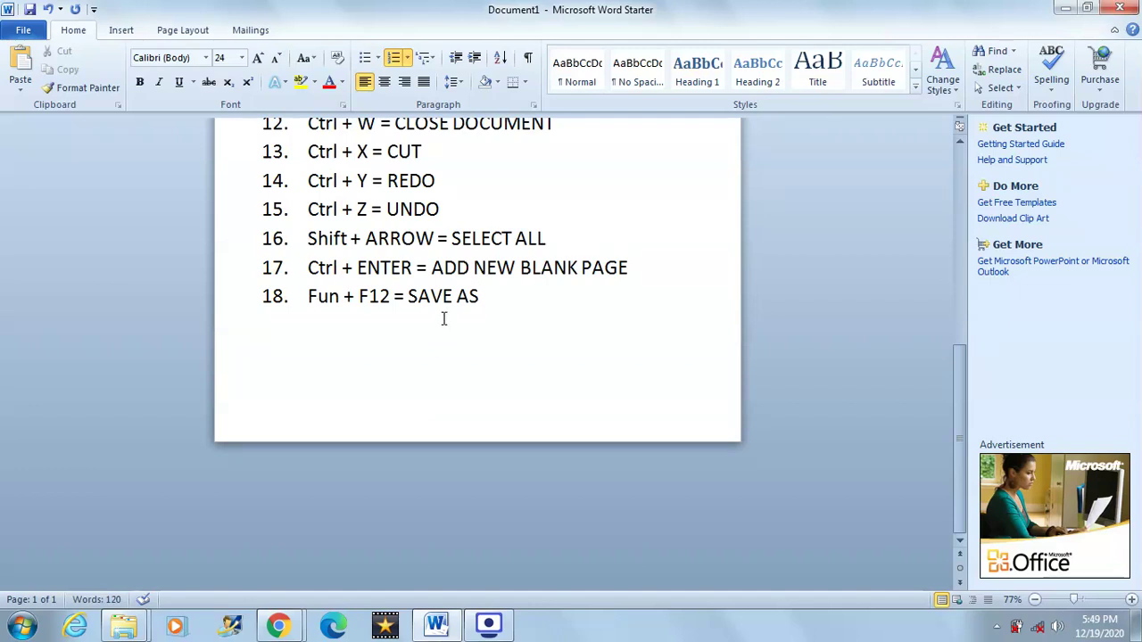
{"action": "scroll", "coordinate": [450, 328], "scroll_direction": "up", "scroll_amount": 1}
{"action": "left_click_drag", "start_coordinate": [308, 321], "coordinate": [388, 327]}
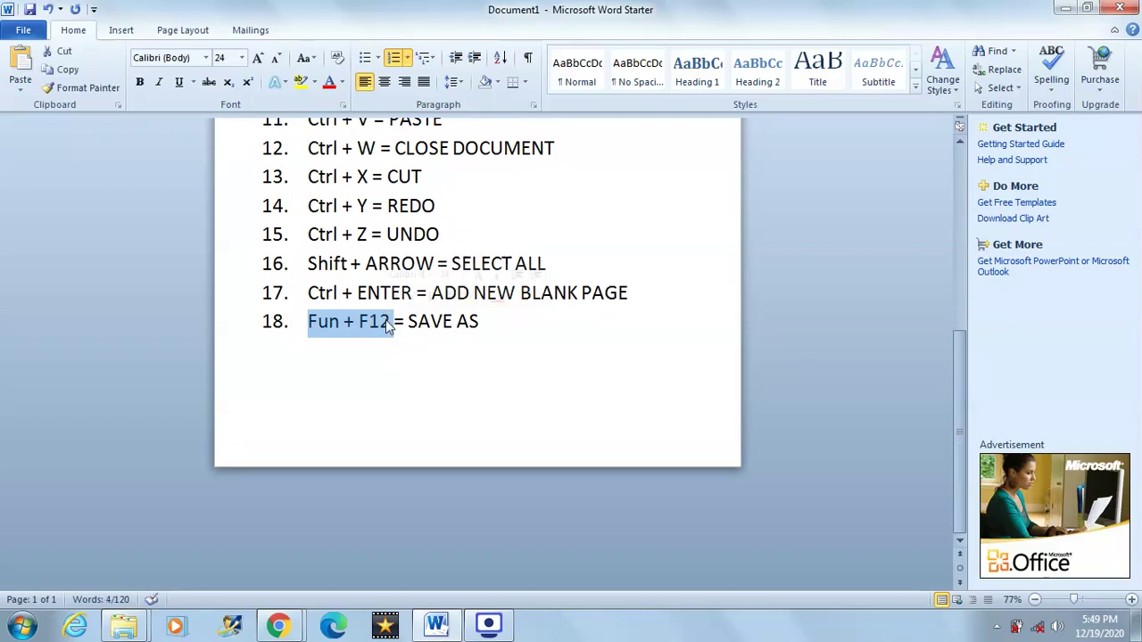
{"action": "left_click", "coordinate": [491, 355]}
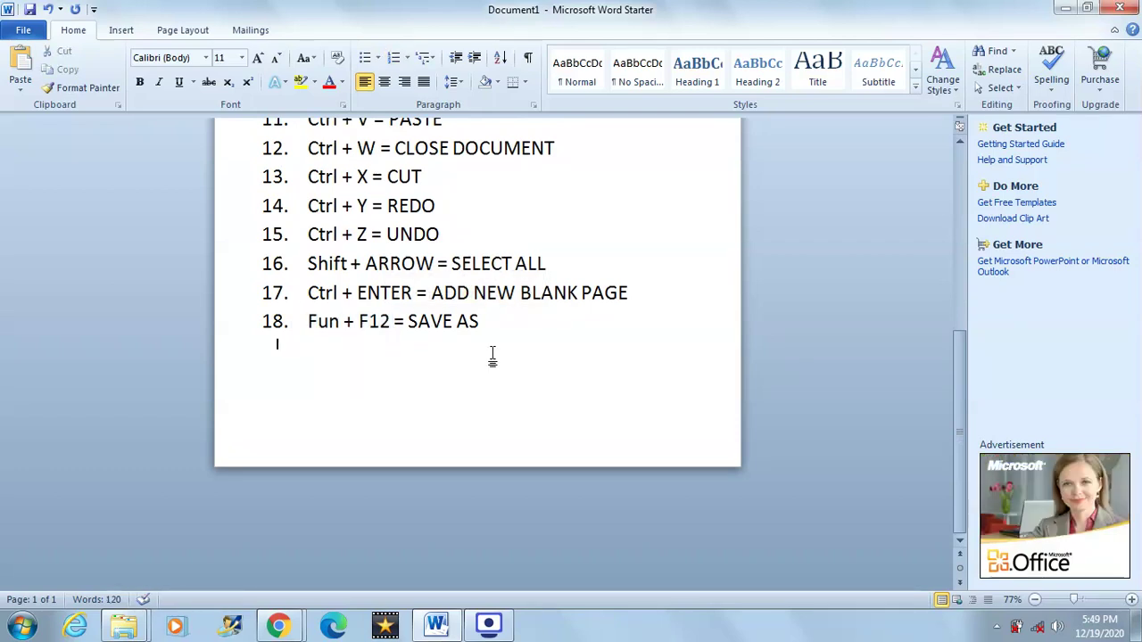
{"action": "key", "text": "F12"}
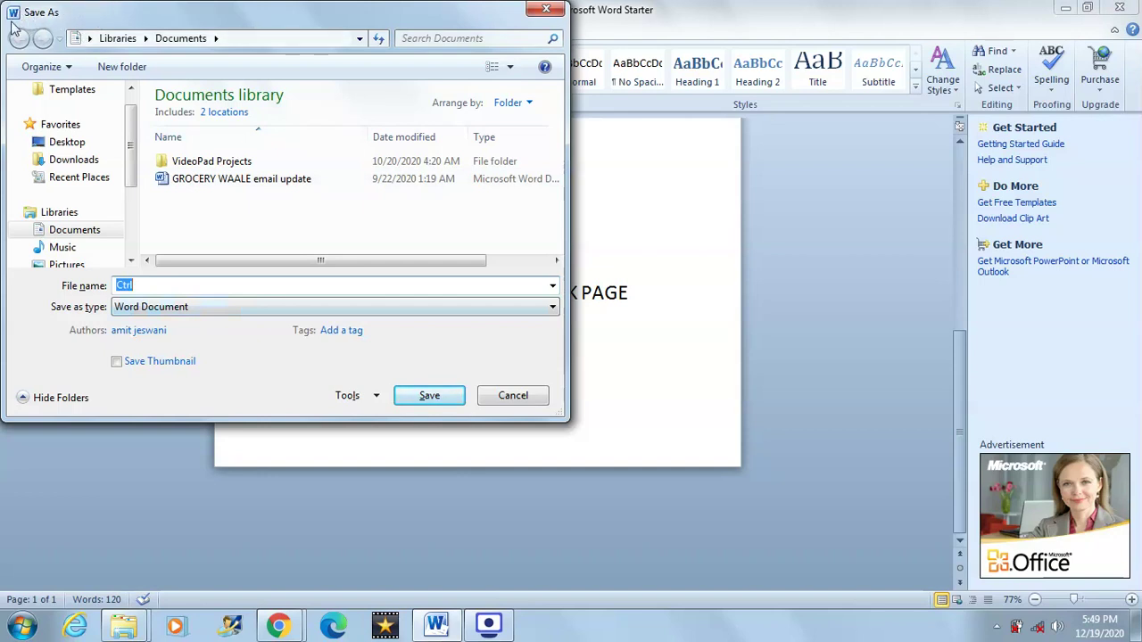
{"action": "left_click", "coordinate": [551, 9]}
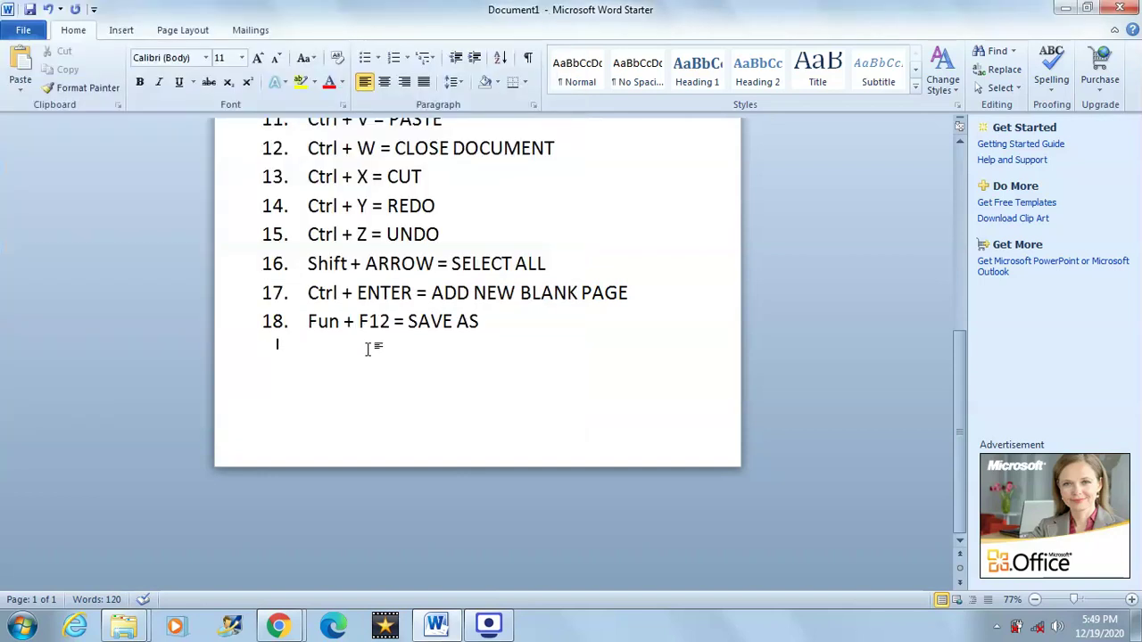
{"action": "scroll", "coordinate": [441, 476], "scroll_direction": "up", "scroll_amount": 4}
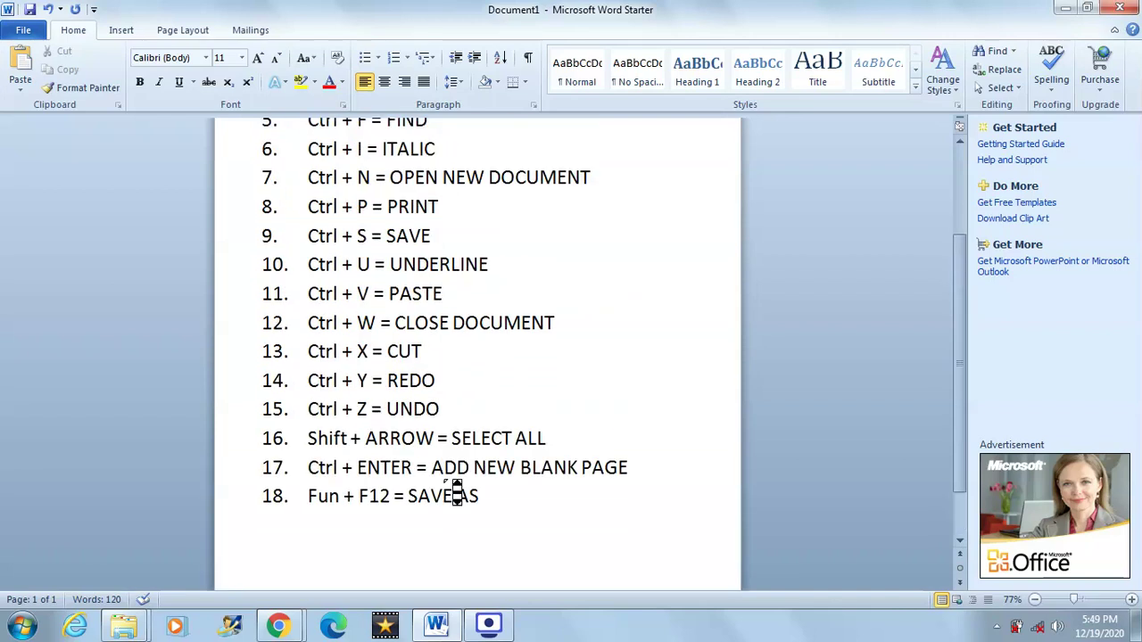